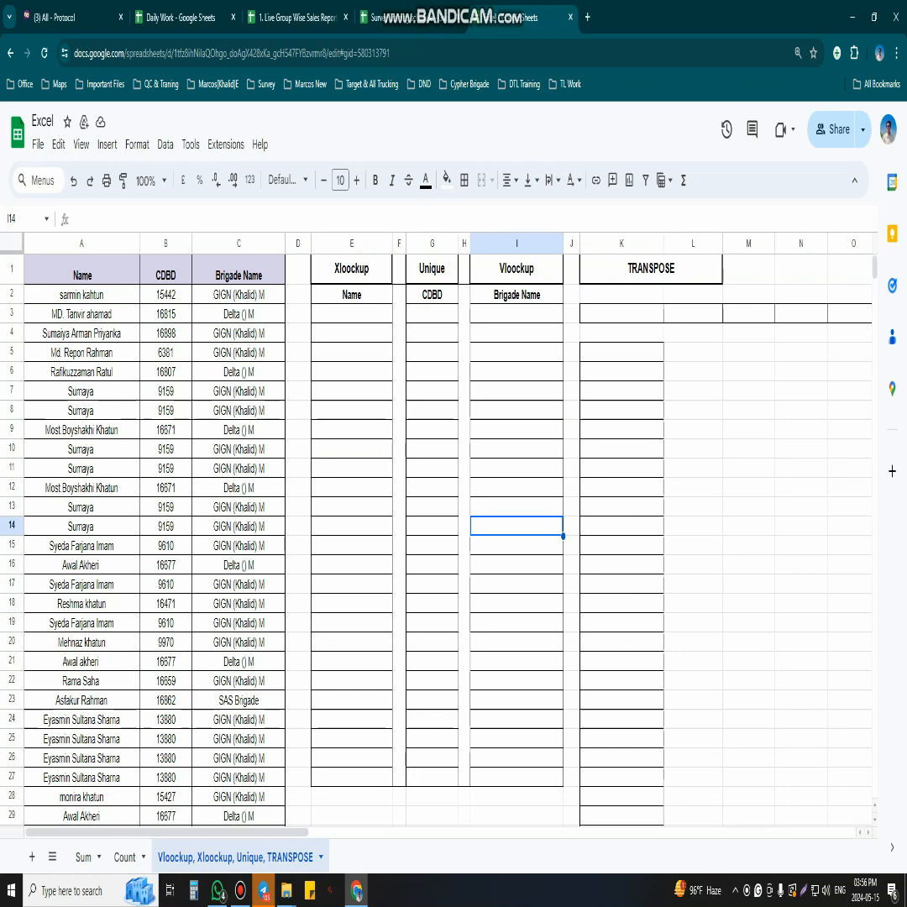
pyautogui.click(693, 467)
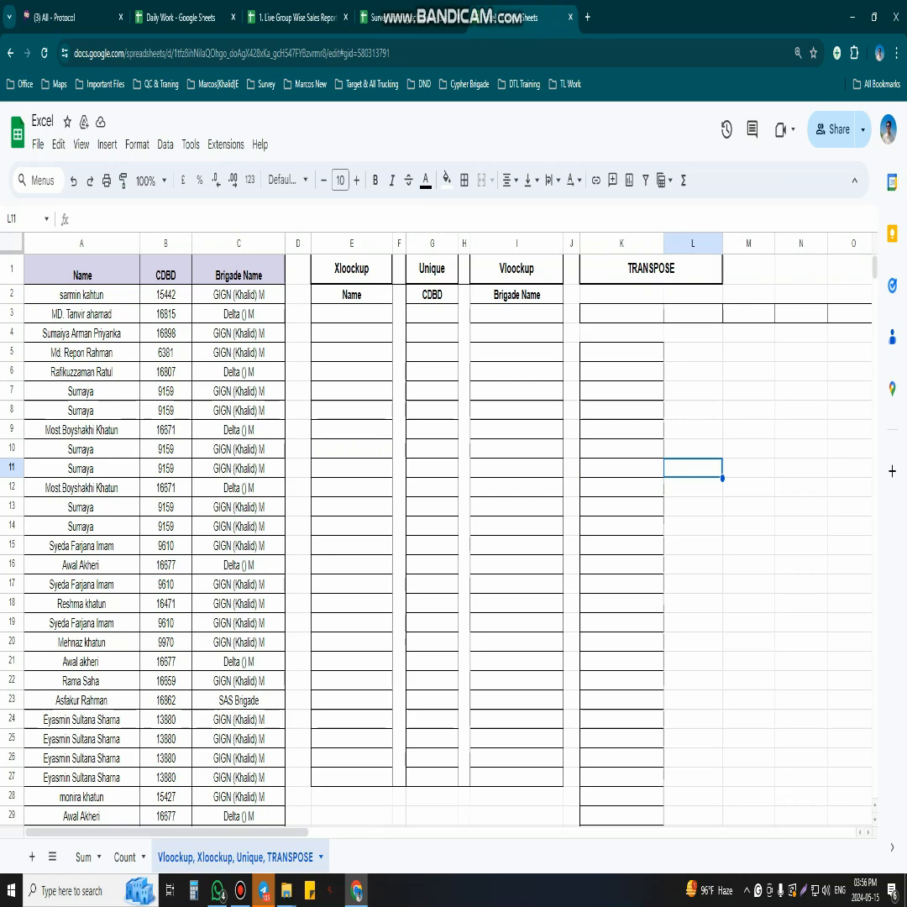
pyautogui.moveTo(82, 244); pyautogui.dragTo(239, 243)
pyautogui.click(351, 430)
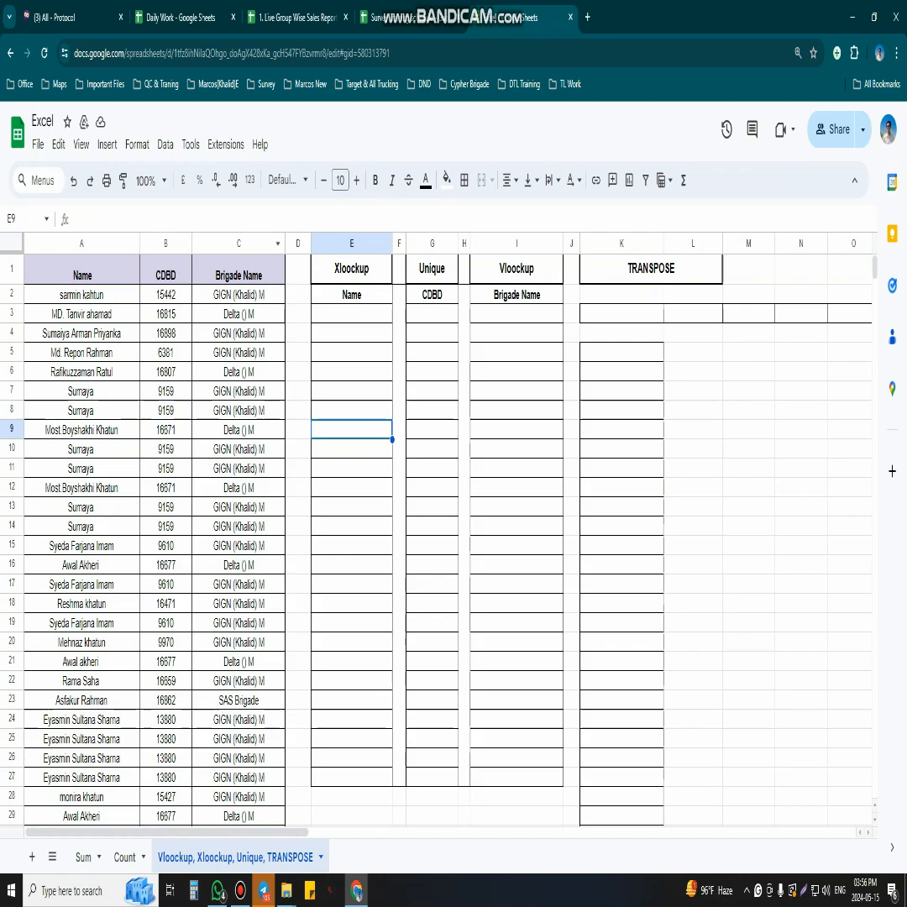
pyautogui.click(165, 295)
pyautogui.scroll(-5, 369, 504)
pyautogui.scroll(5, 370, 504)
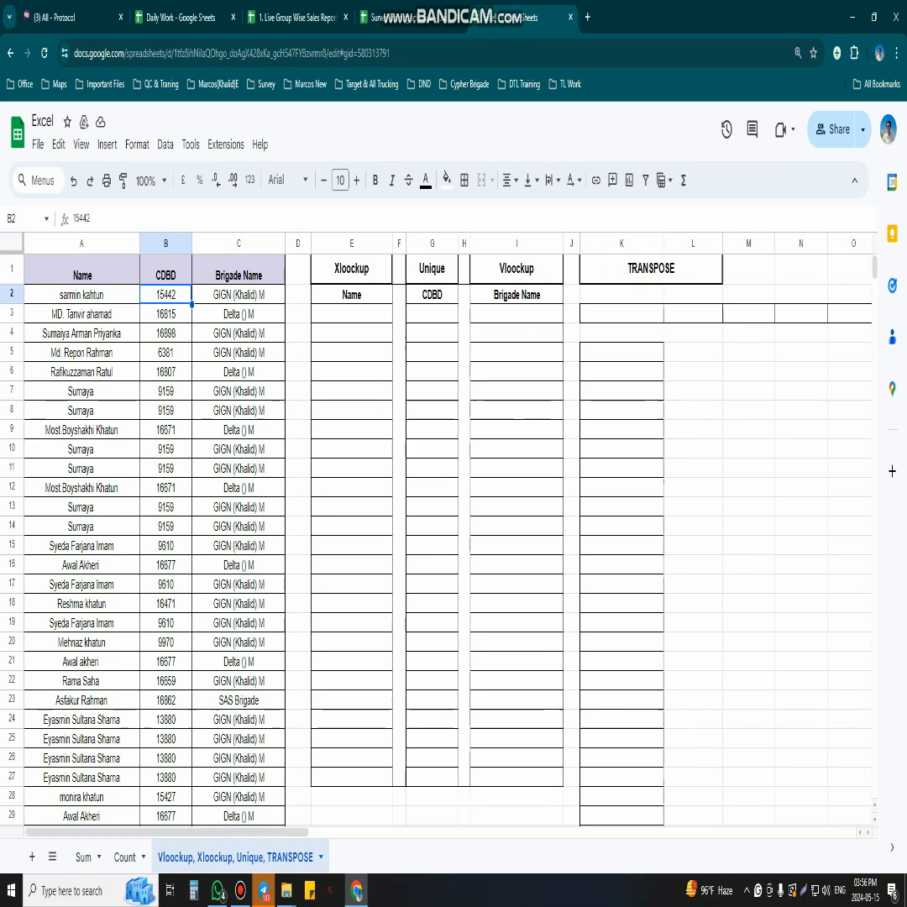
# - Enter a UNIQUE formula in G3 that lists the distinct CDBD values from B2:B56
pyautogui.click(432, 314)
pyautogui.write('=')
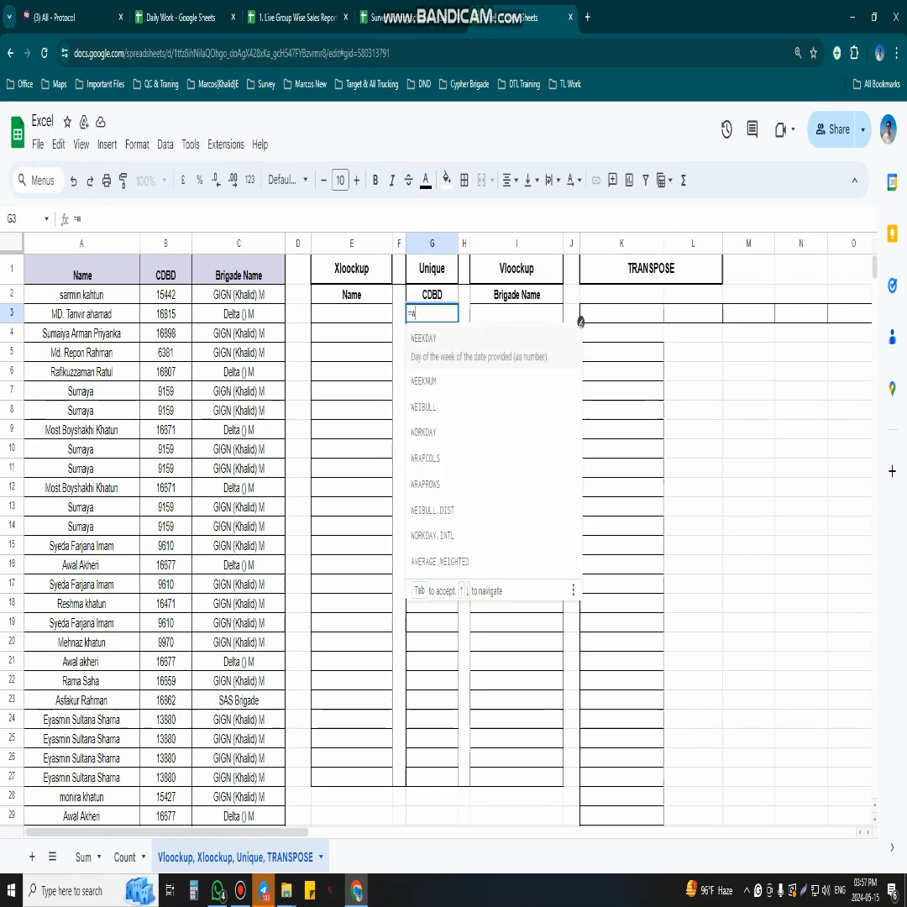
pyautogui.write('uni')
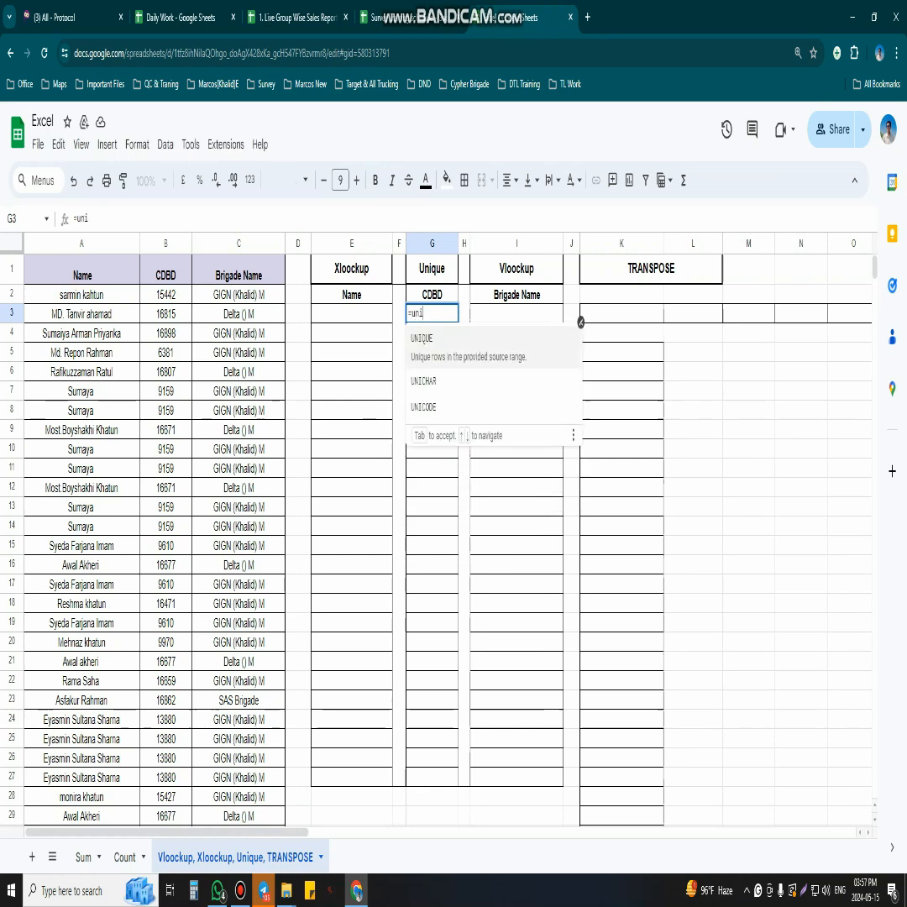
pyautogui.press('Tab')
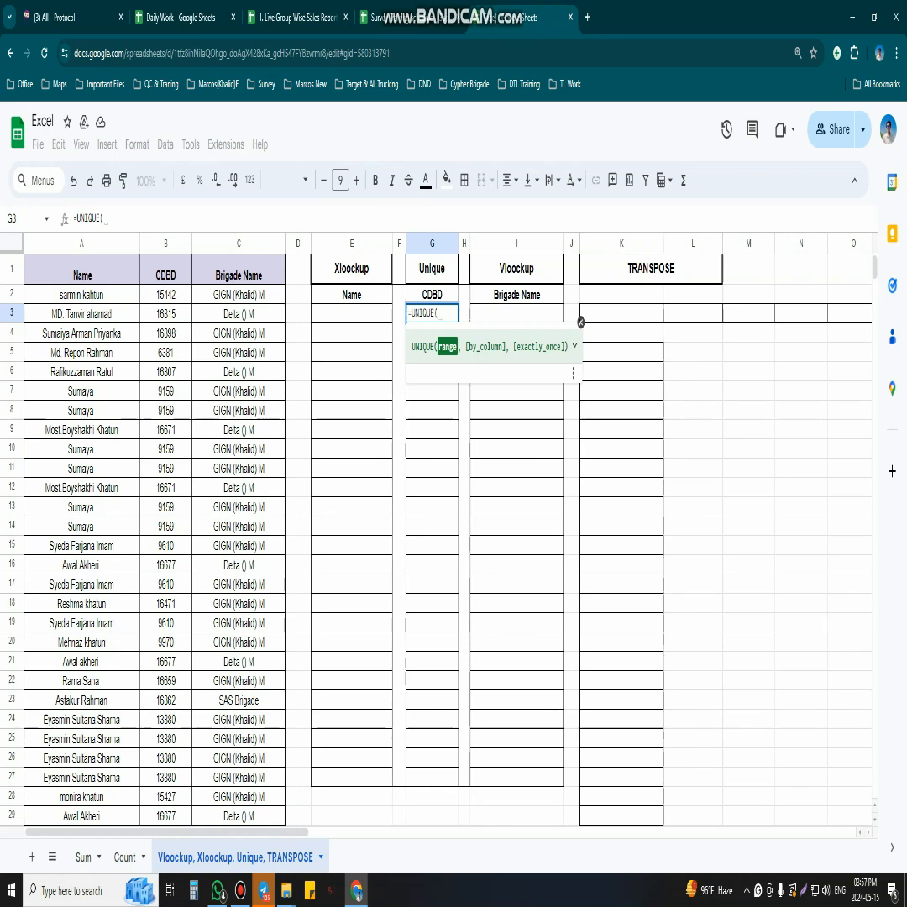
pyautogui.moveTo(165, 294); pyautogui.dragTo(166, 371)
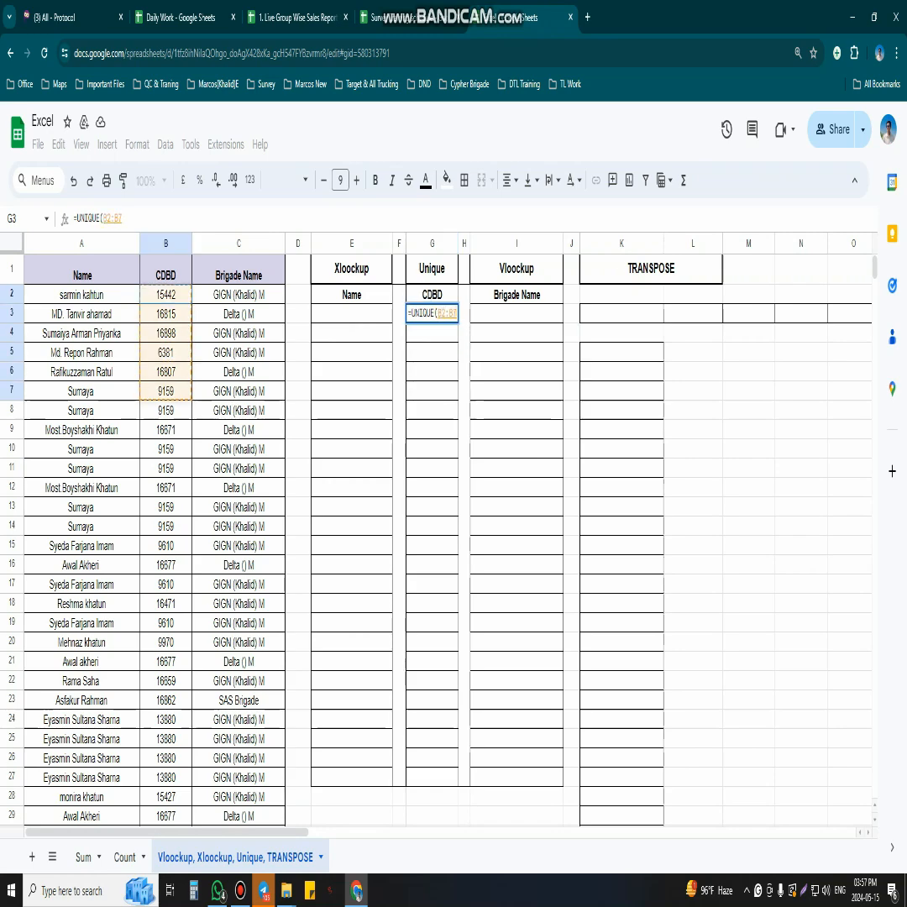
pyautogui.hotkey('ctrl', 'shift', 'Down')
pyautogui.hotkey('ctrl', 'BackSpace')
pyautogui.press('Return')
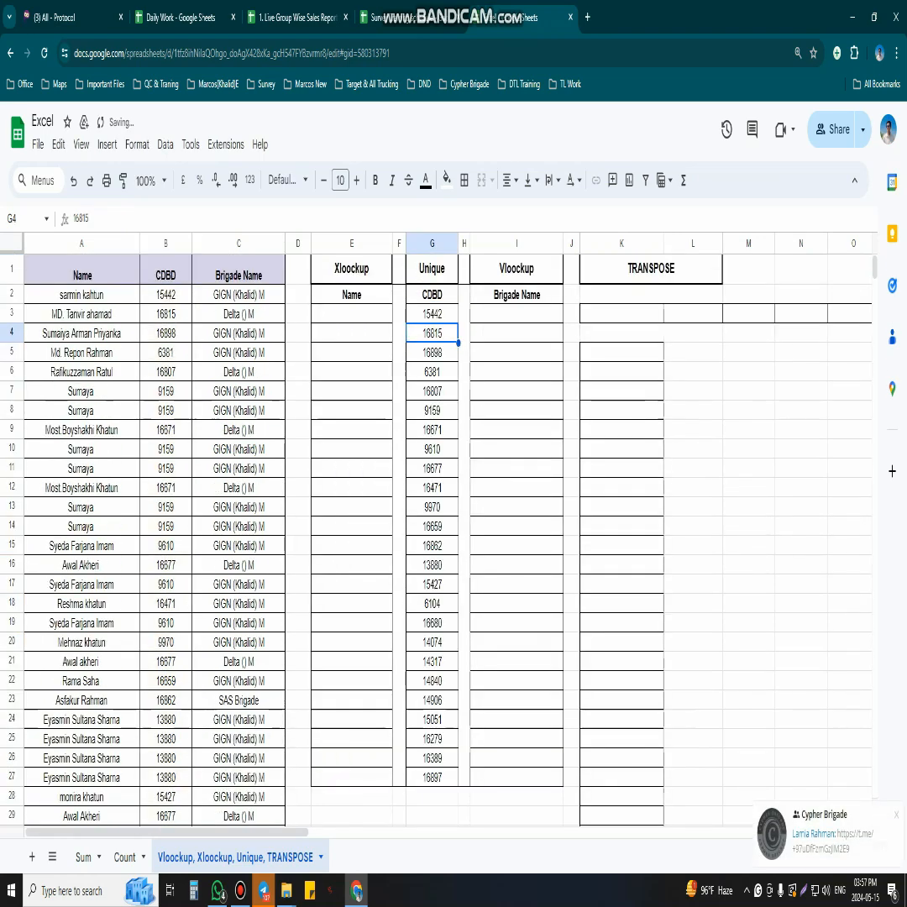
# - Inspect the unique CDBD values produced in the Unique column
pyautogui.click(432, 411)
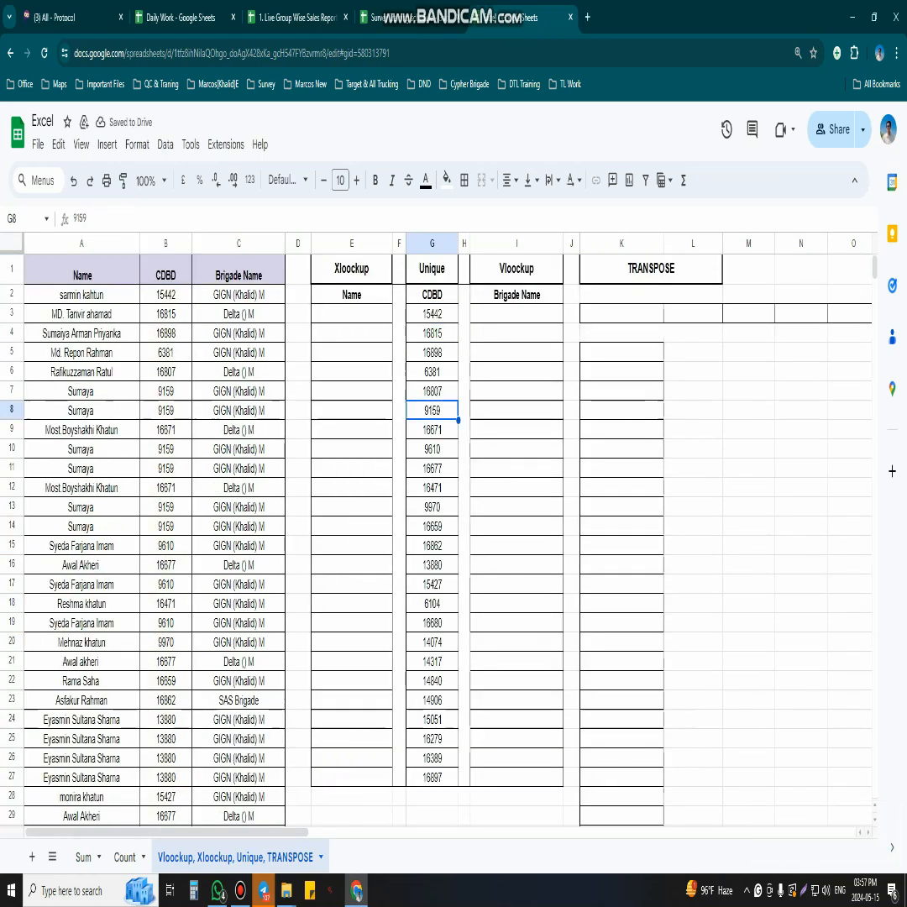
pyautogui.click(432, 333)
pyautogui.click(433, 314)
pyautogui.scroll(-3, 432, 314)
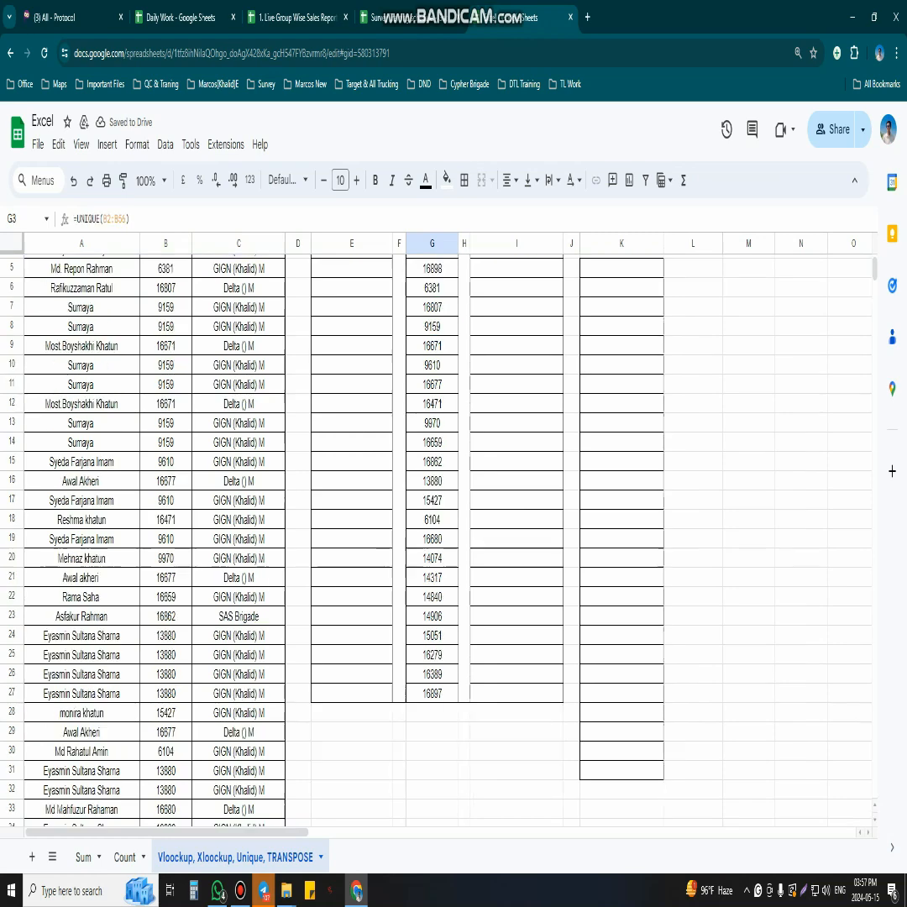
pyautogui.scroll(3, 432, 537)
pyautogui.click(433, 565)
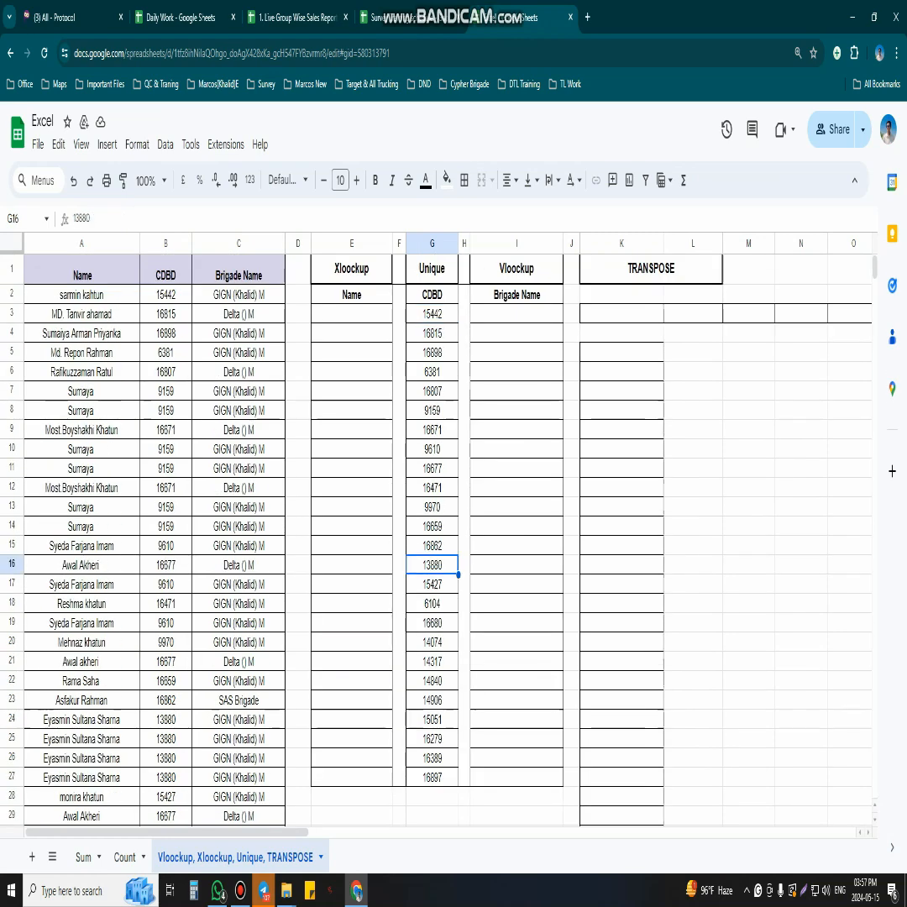
pyautogui.click(432, 449)
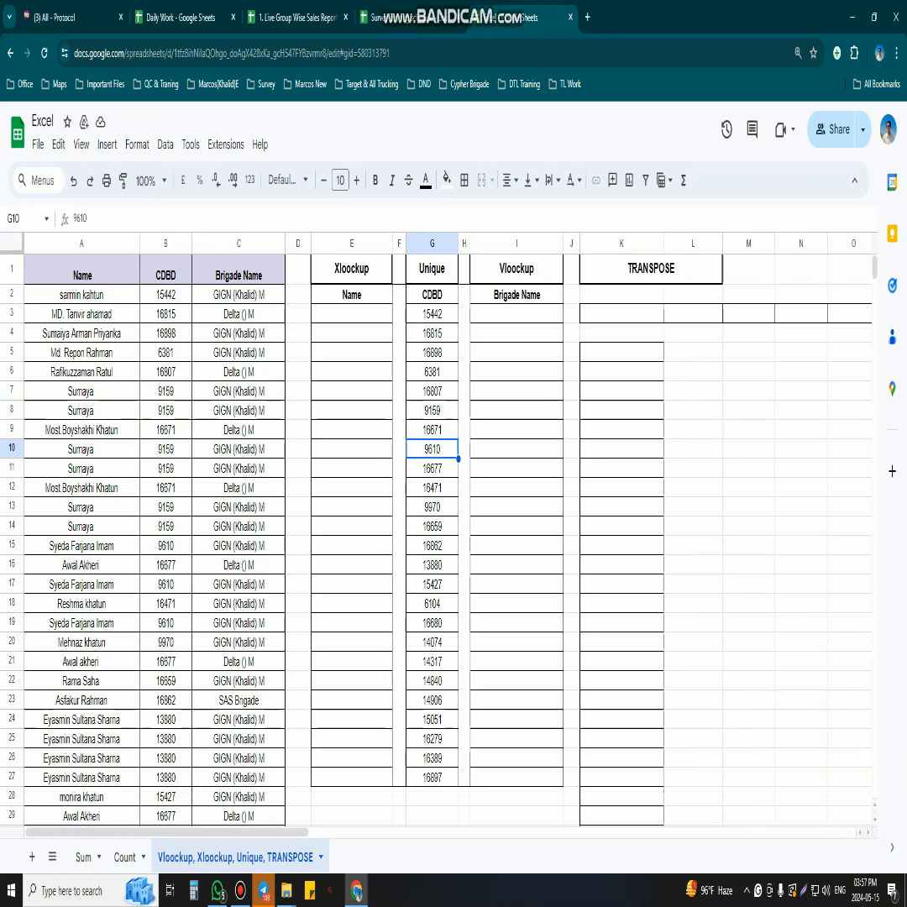
pyautogui.click(517, 314)
pyautogui.click(885, 716)
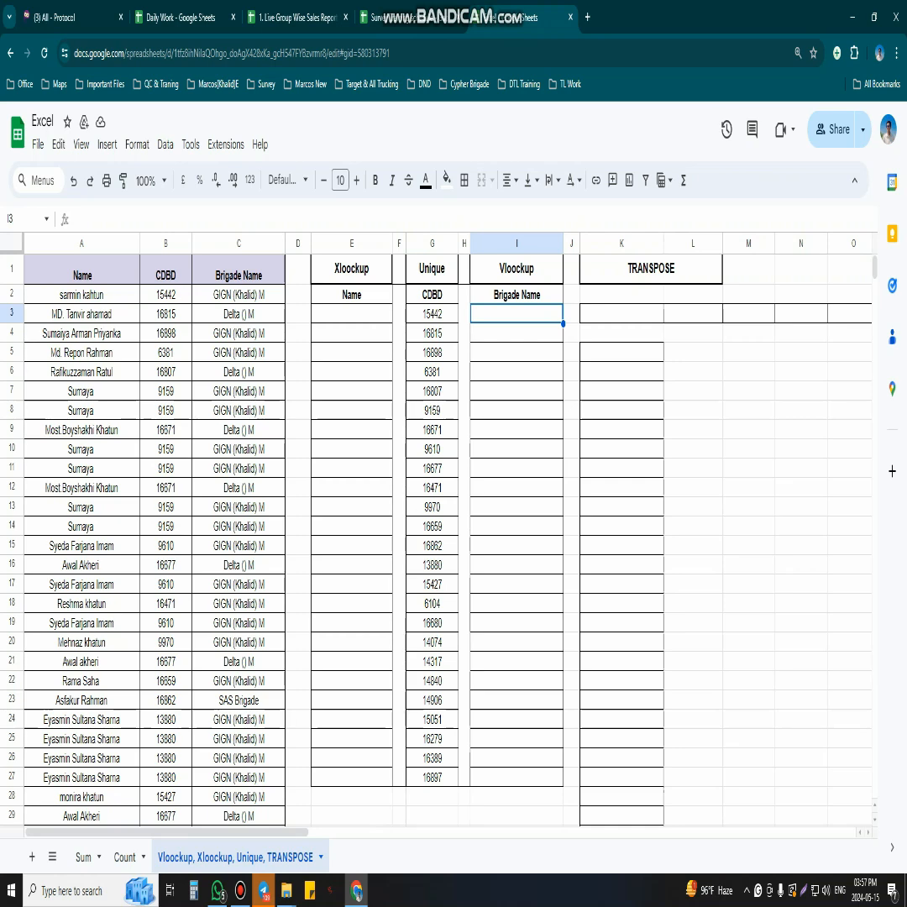
pyautogui.moveTo(165, 243); pyautogui.dragTo(432, 244)
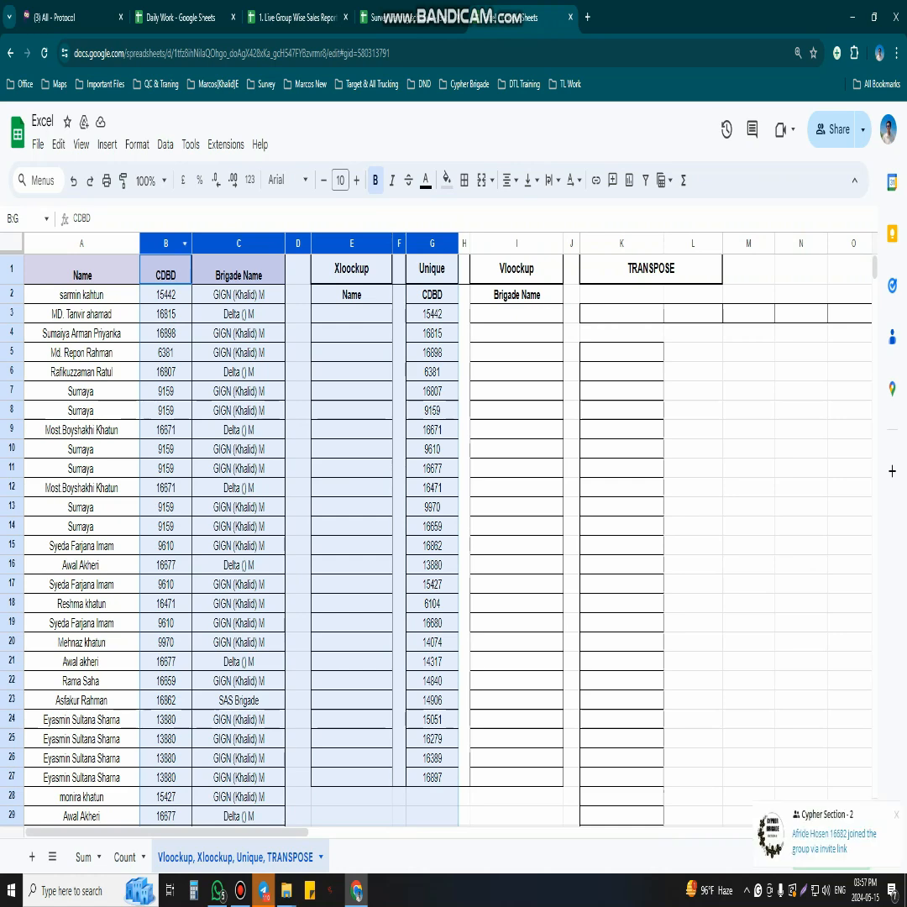
pyautogui.click(81, 269)
pyautogui.click(571, 468)
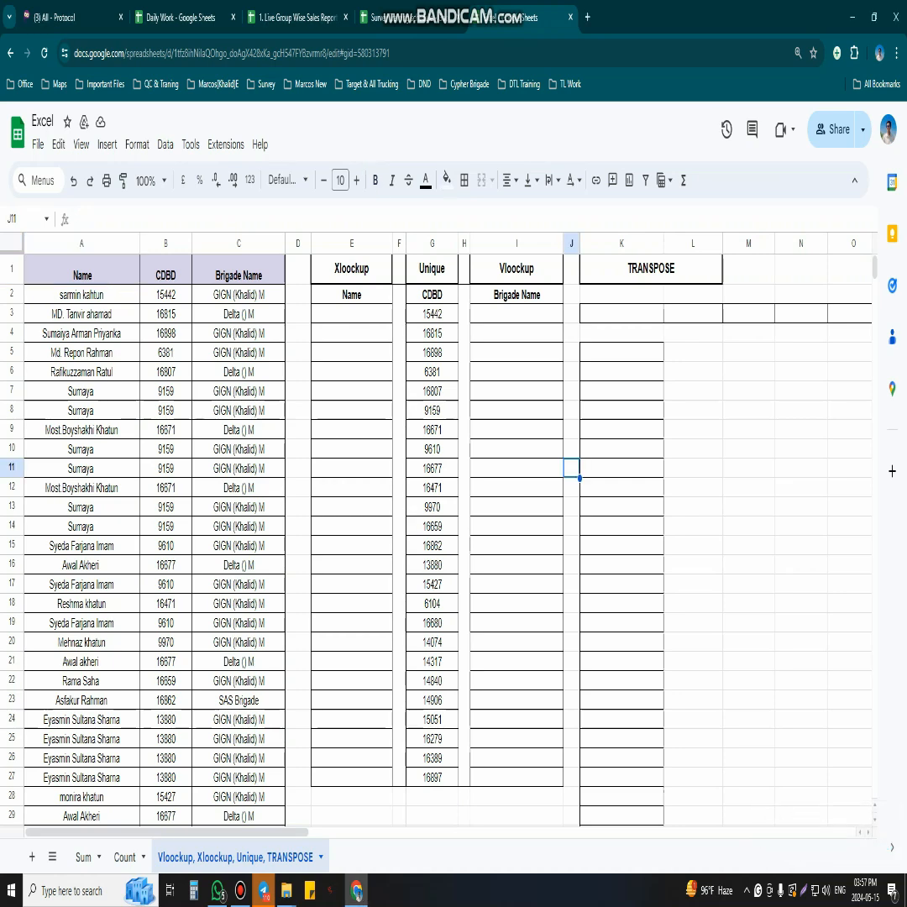
pyautogui.click(238, 295)
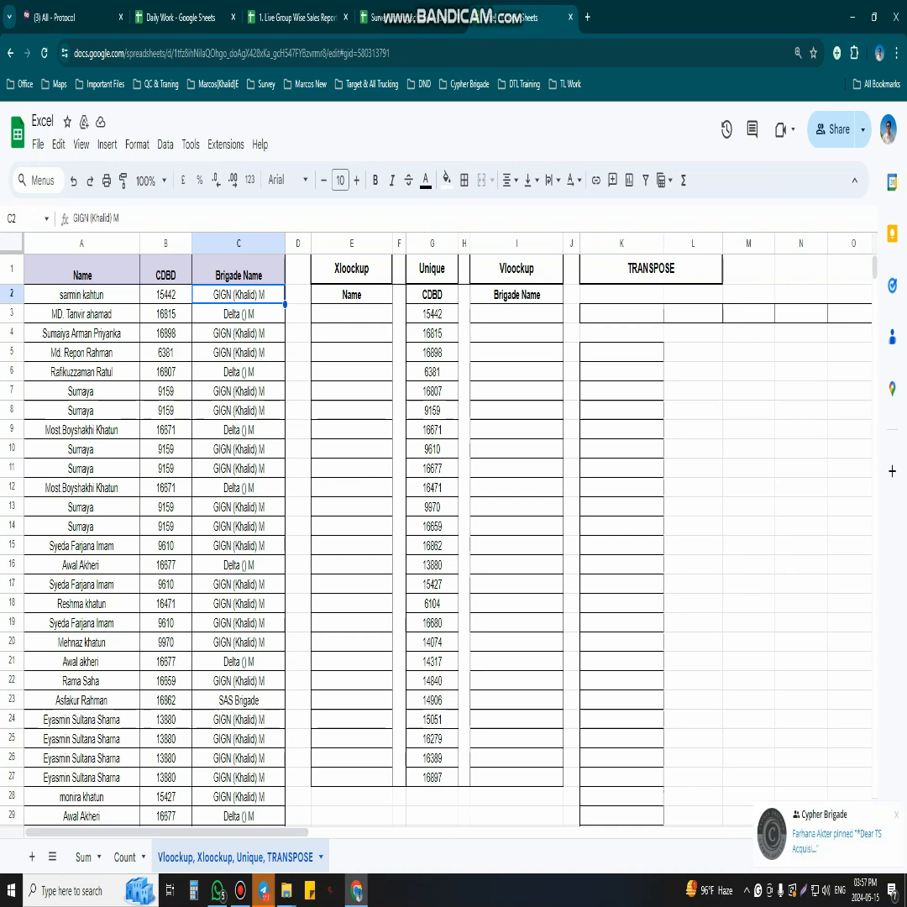
# - Enter =VLOOKUP(G3,B:C,2,0) in I3 to return the brigade name for the first unique CDBD
pyautogui.click(517, 314)
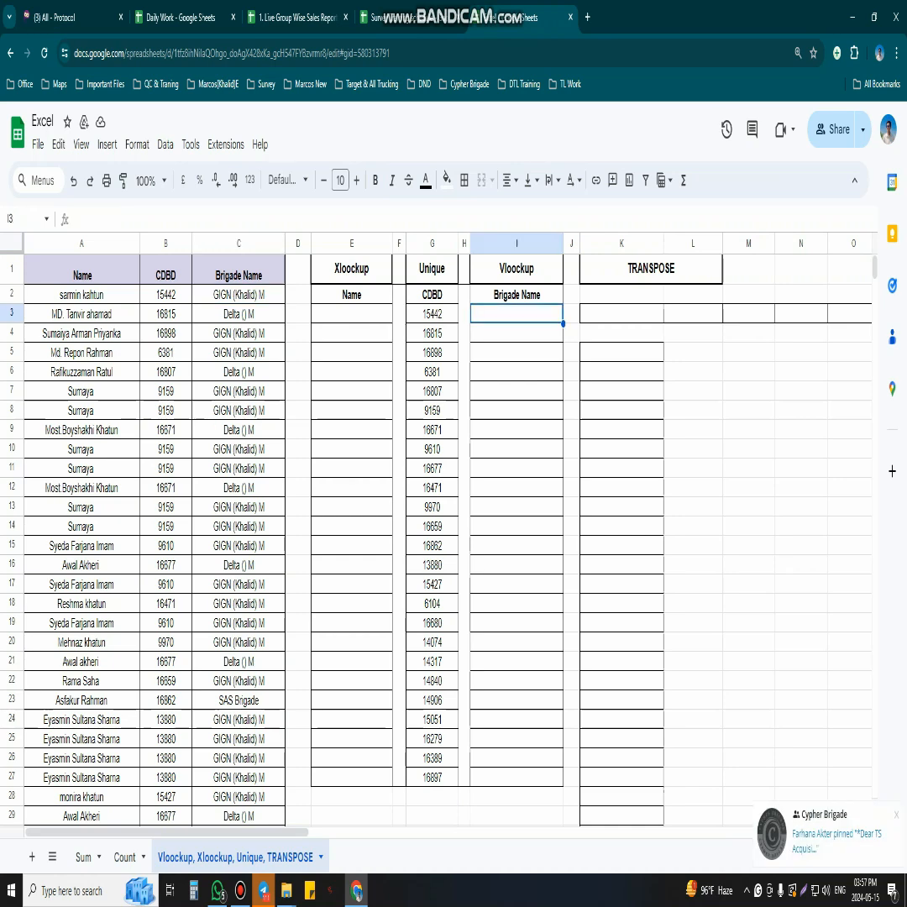
pyautogui.write('=vlok')
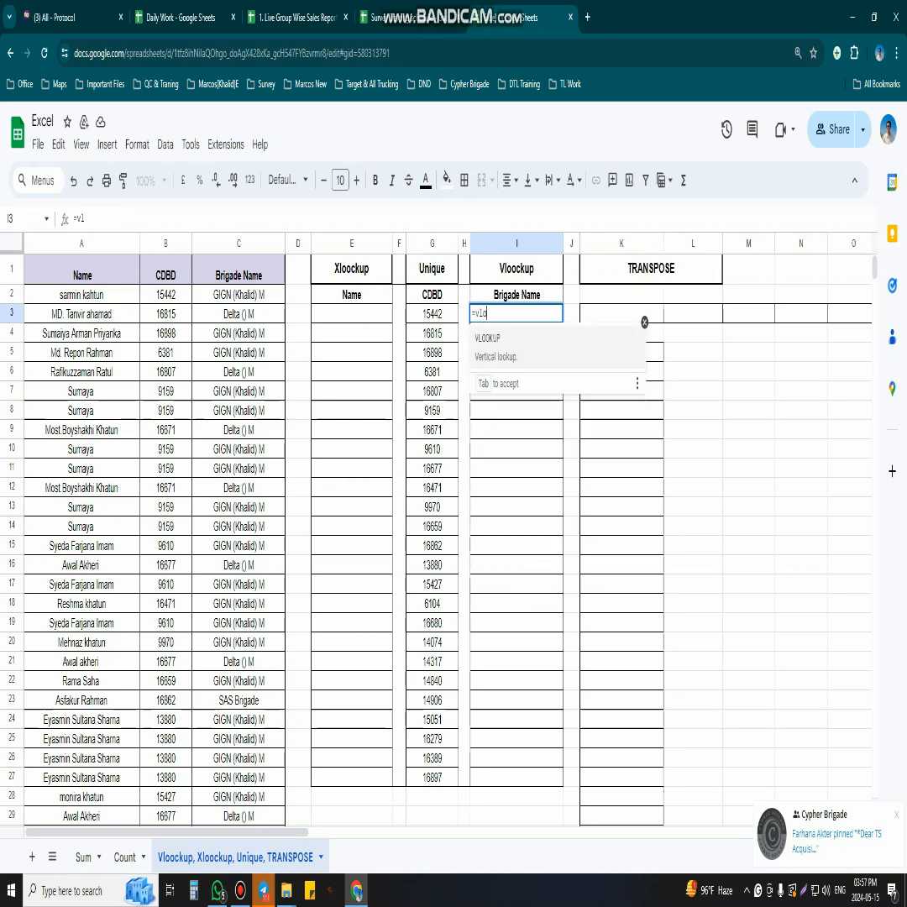
pyautogui.press('BackSpace')
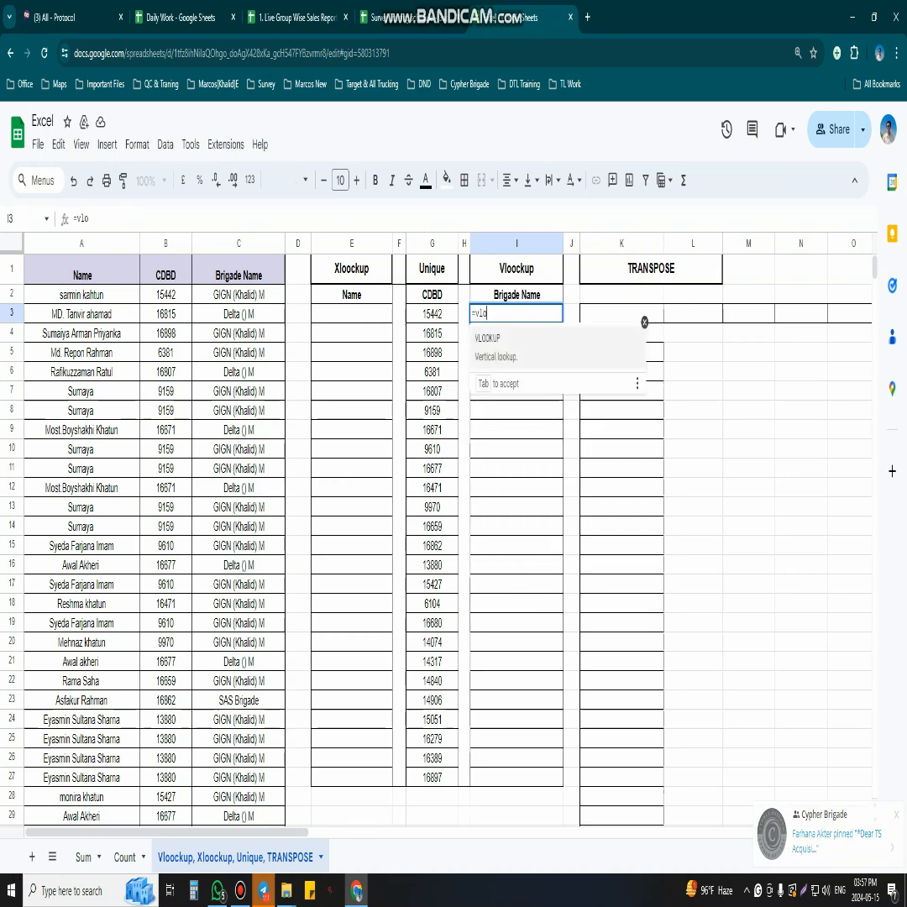
pyautogui.press('Tab')
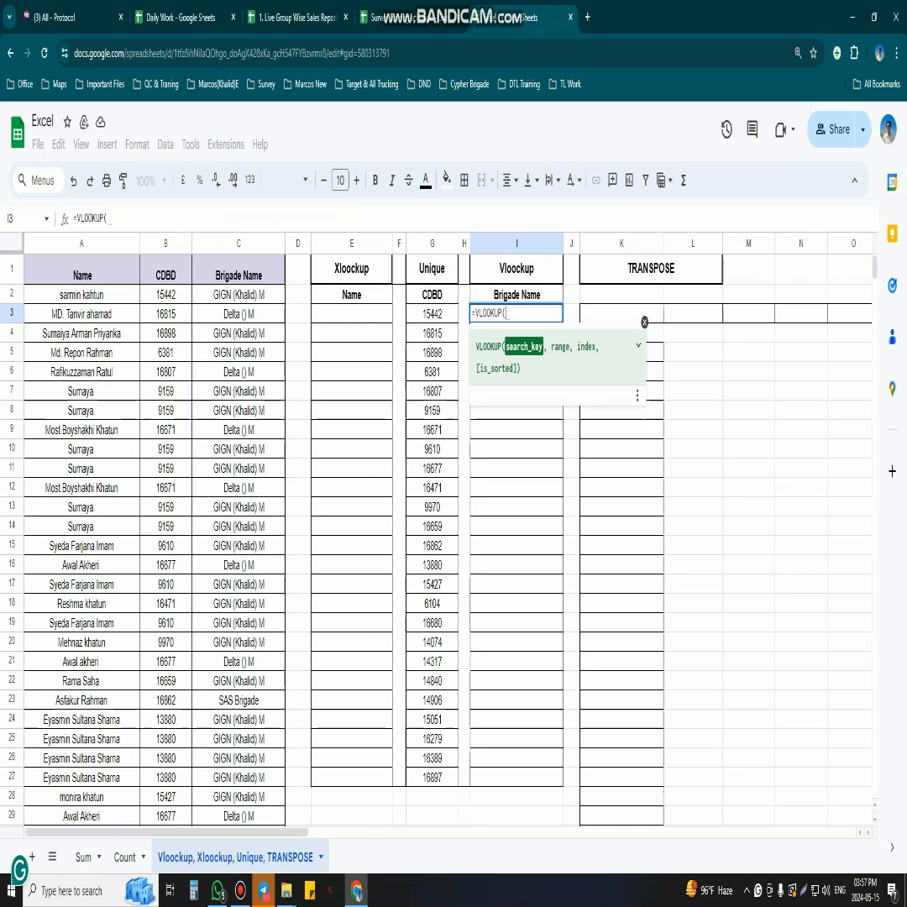
pyautogui.click(432, 314)
pyautogui.write(',')
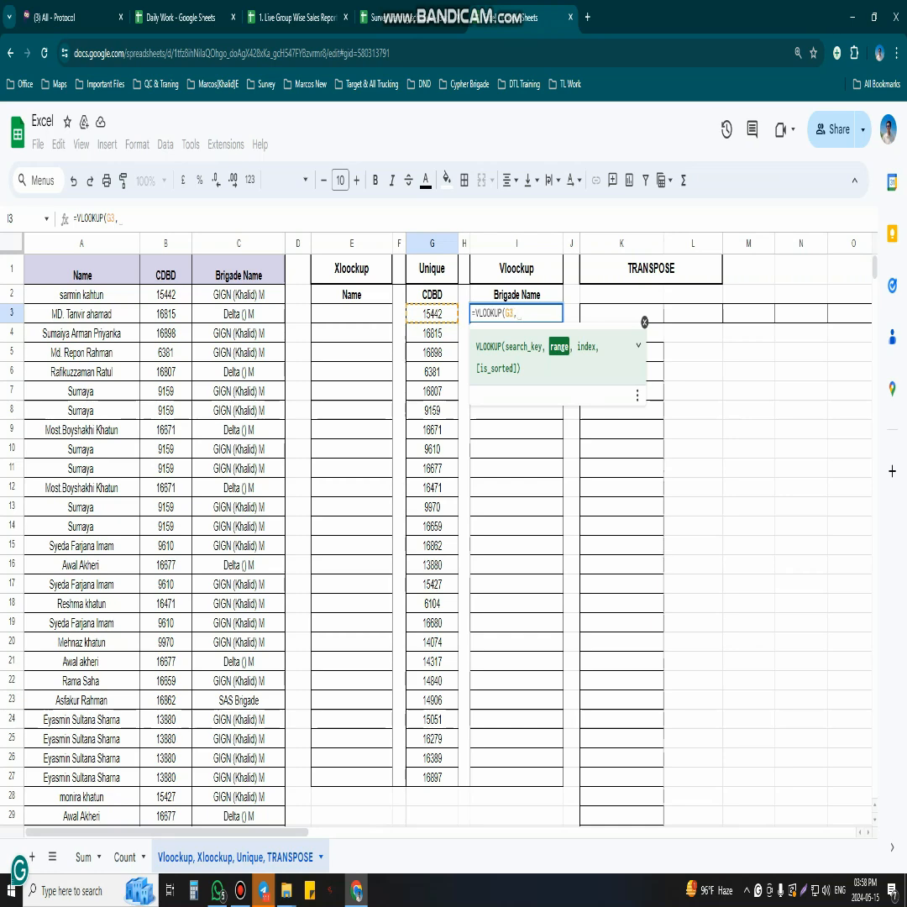
pyautogui.moveTo(166, 243); pyautogui.dragTo(238, 242)
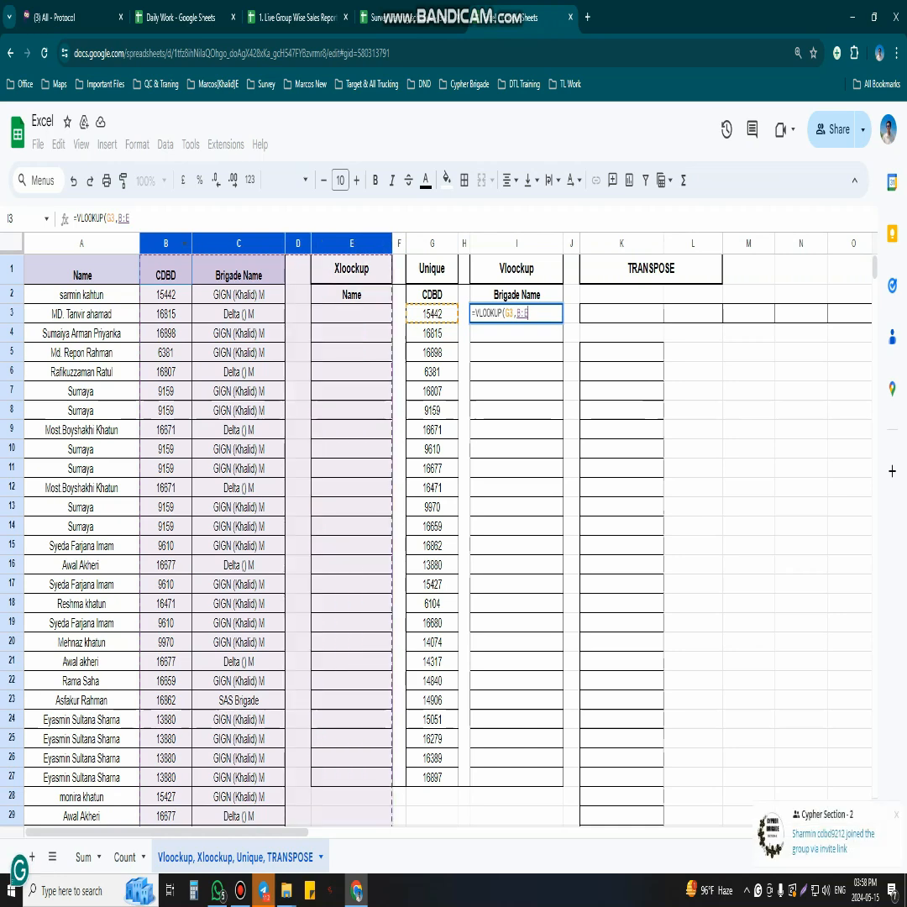
pyautogui.click(165, 242)
pyautogui.hotkey('shift', 'Right')
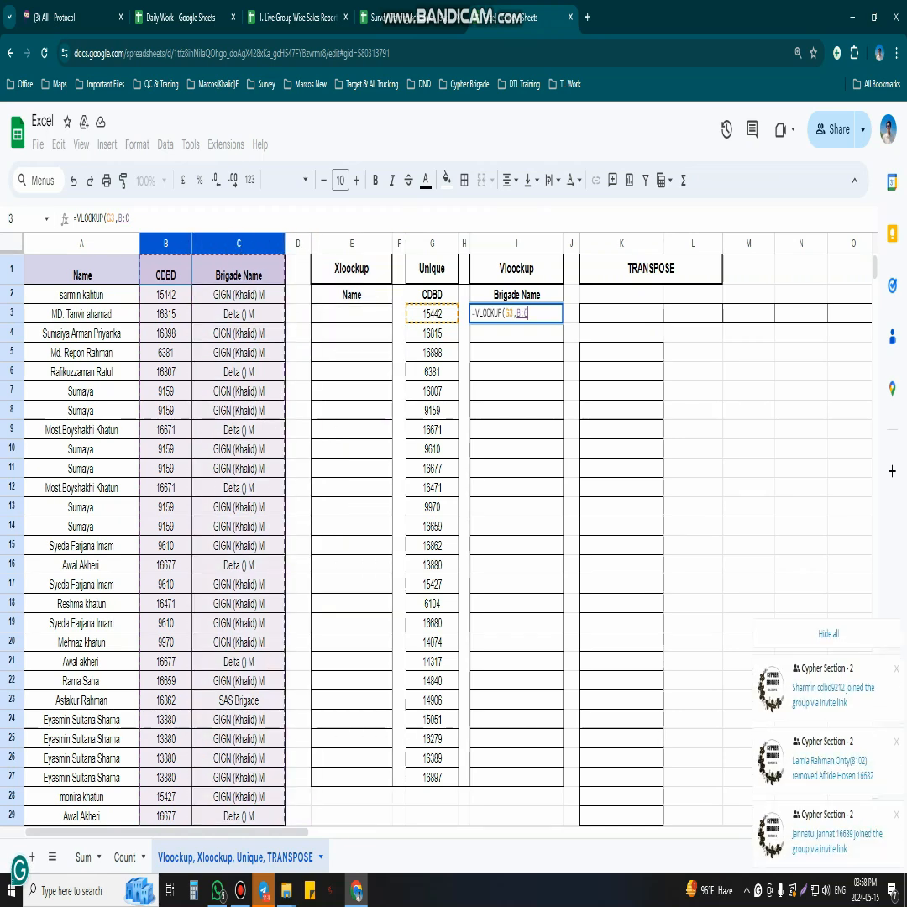
pyautogui.write(',')
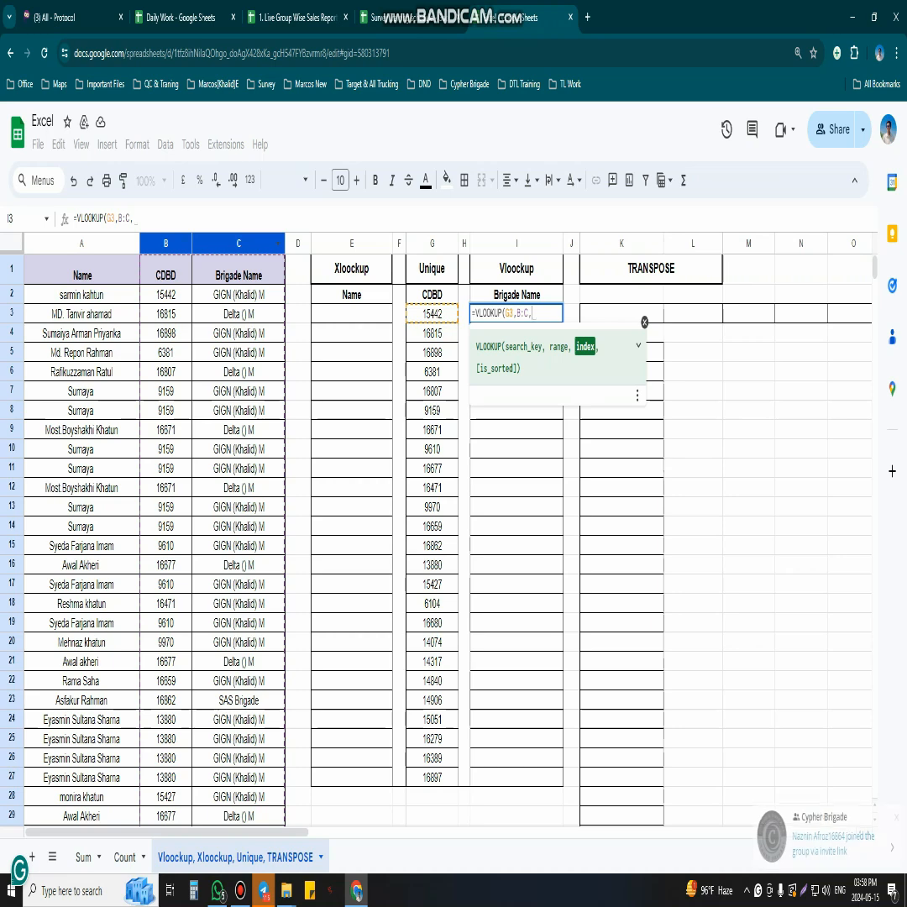
pyautogui.write('2,0')
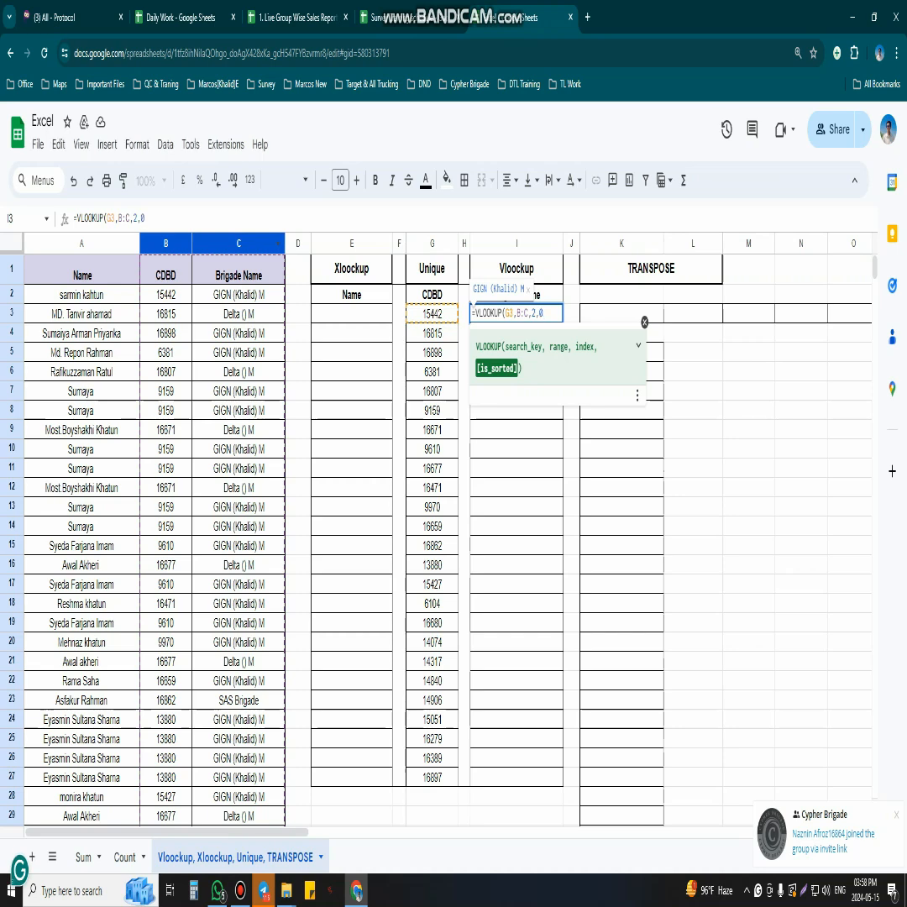
pyautogui.press('Return')
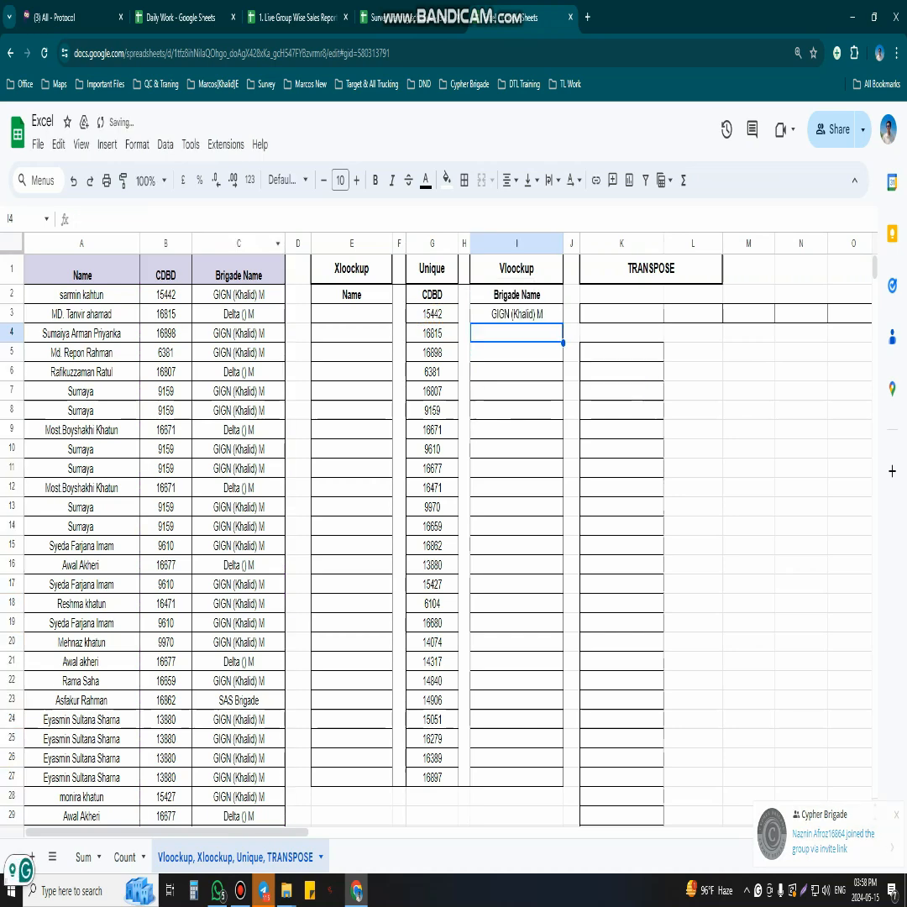
# - Fill the VLOOKUP formula from I3 down to I27
pyautogui.click(517, 314)
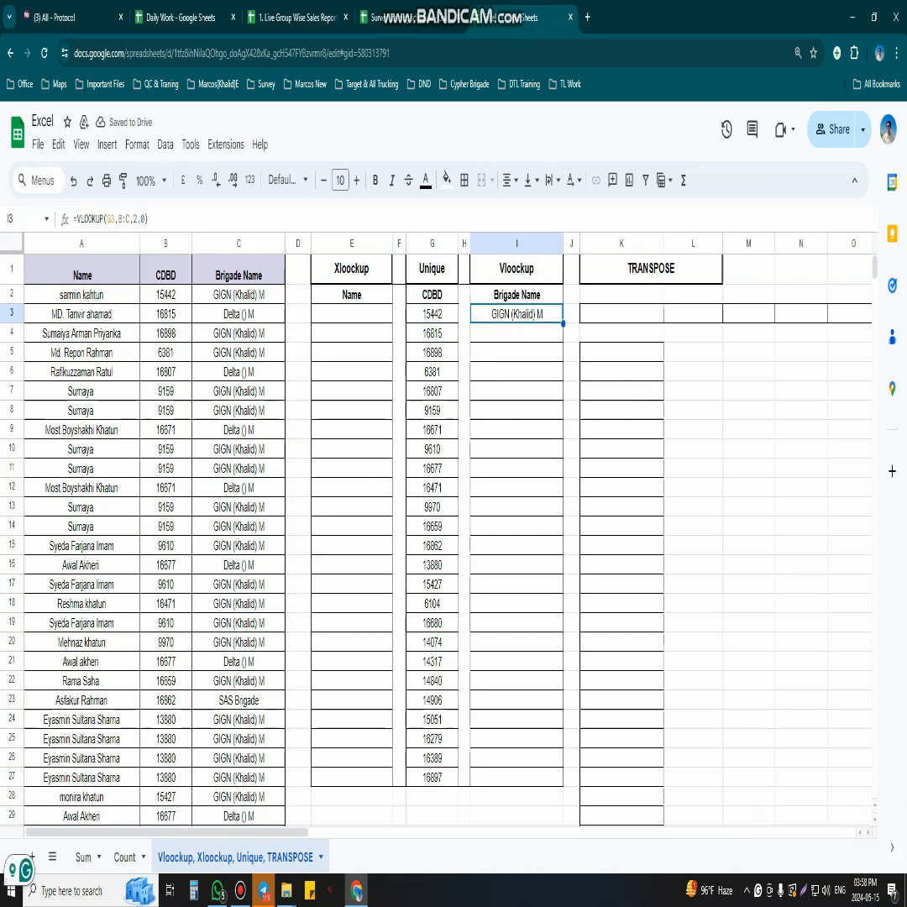
pyautogui.moveTo(564, 323); pyautogui.dragTo(563, 701)
pyautogui.moveTo(564, 785); pyautogui.dragTo(564, 786)
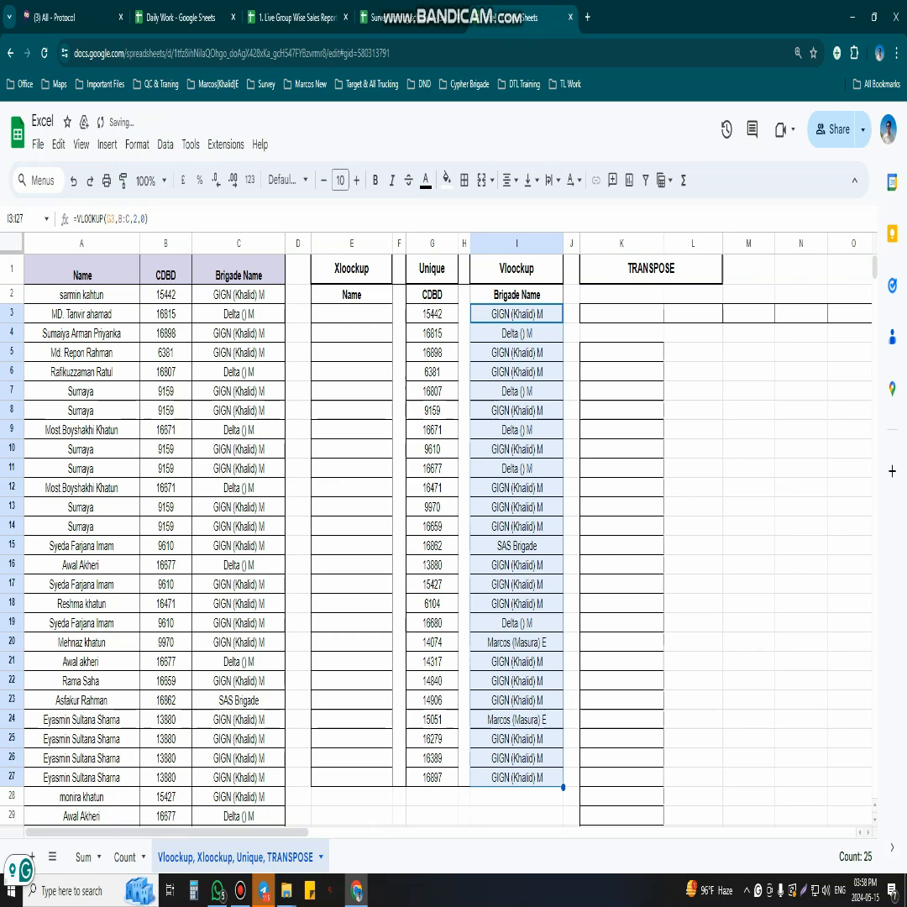
pyautogui.click(622, 681)
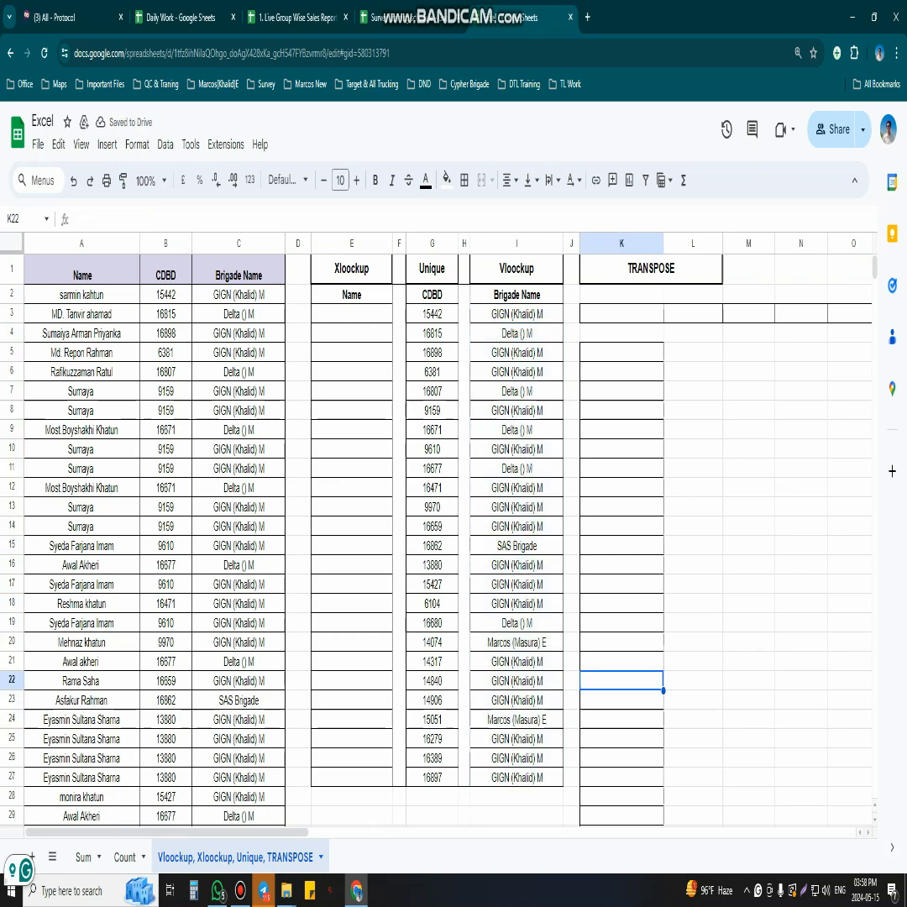
# - Enter =XLOOKUP(G3,B:B,A:A) in E3 to return the member name for the first unique CDBD
pyautogui.click(351, 314)
pyautogui.write('=')
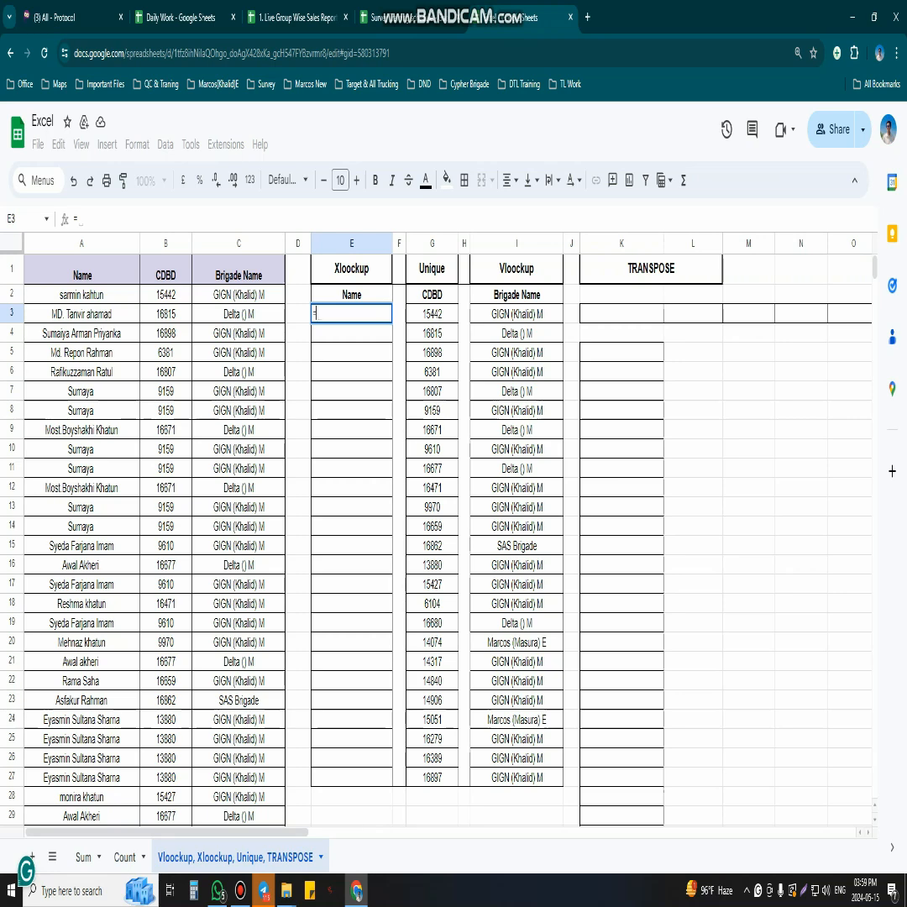
pyautogui.write('xlo')
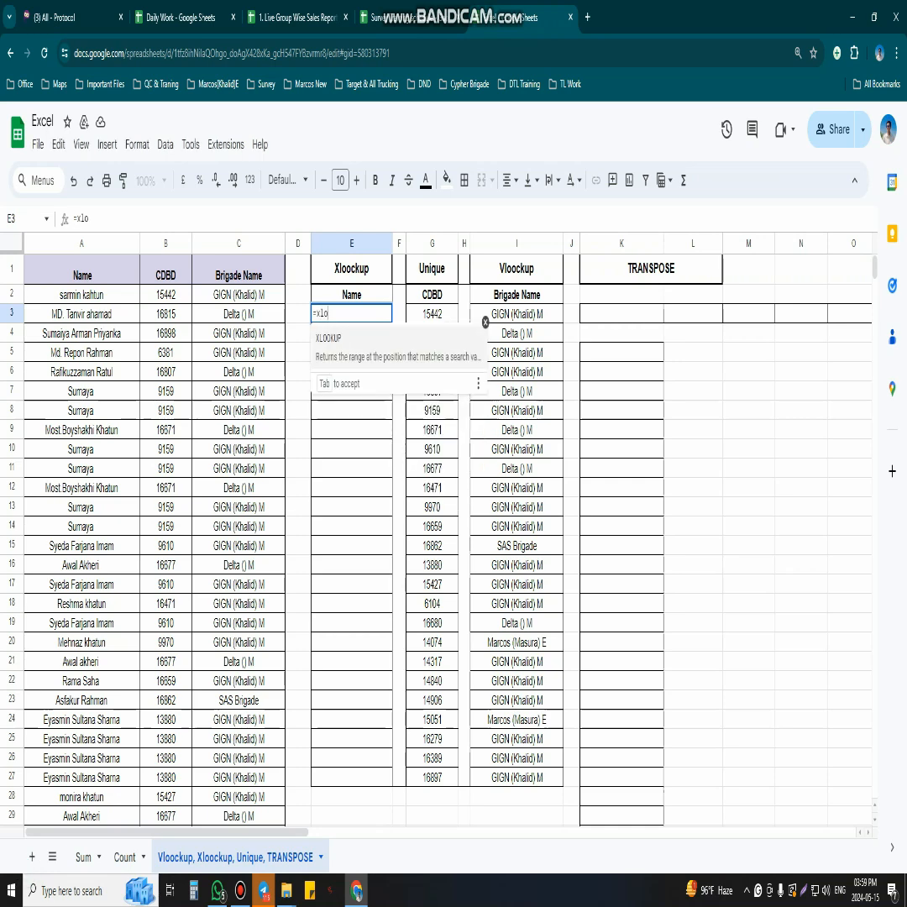
pyautogui.press('Tab')
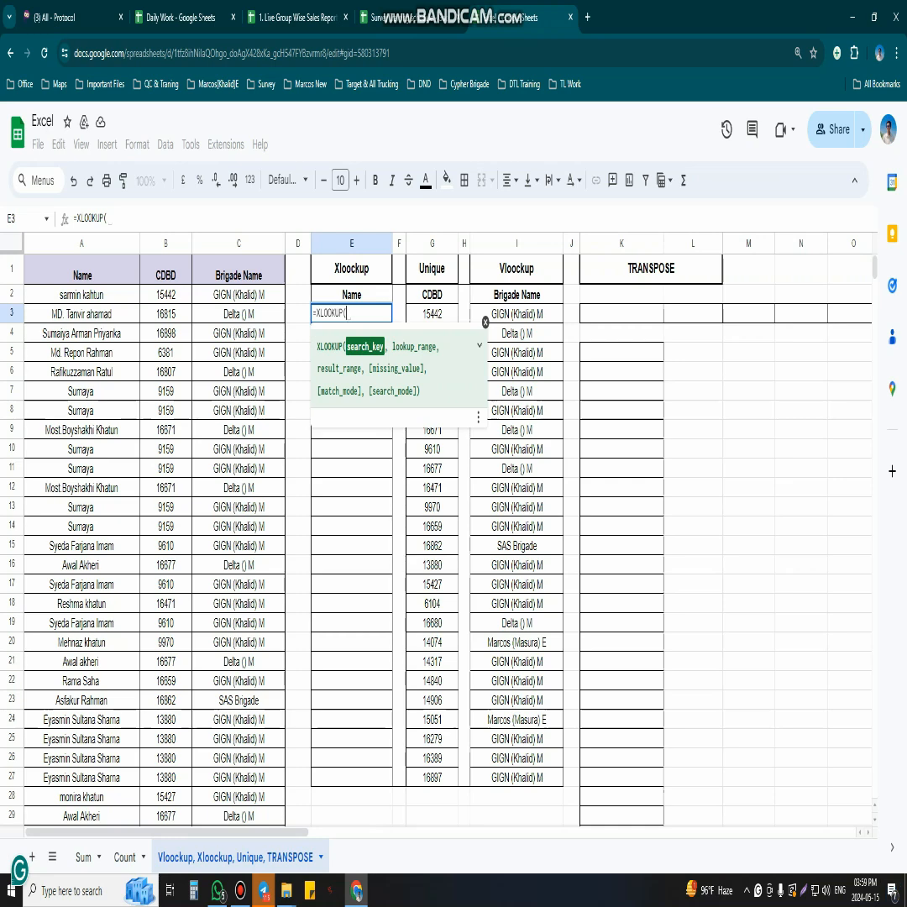
pyautogui.click(432, 314)
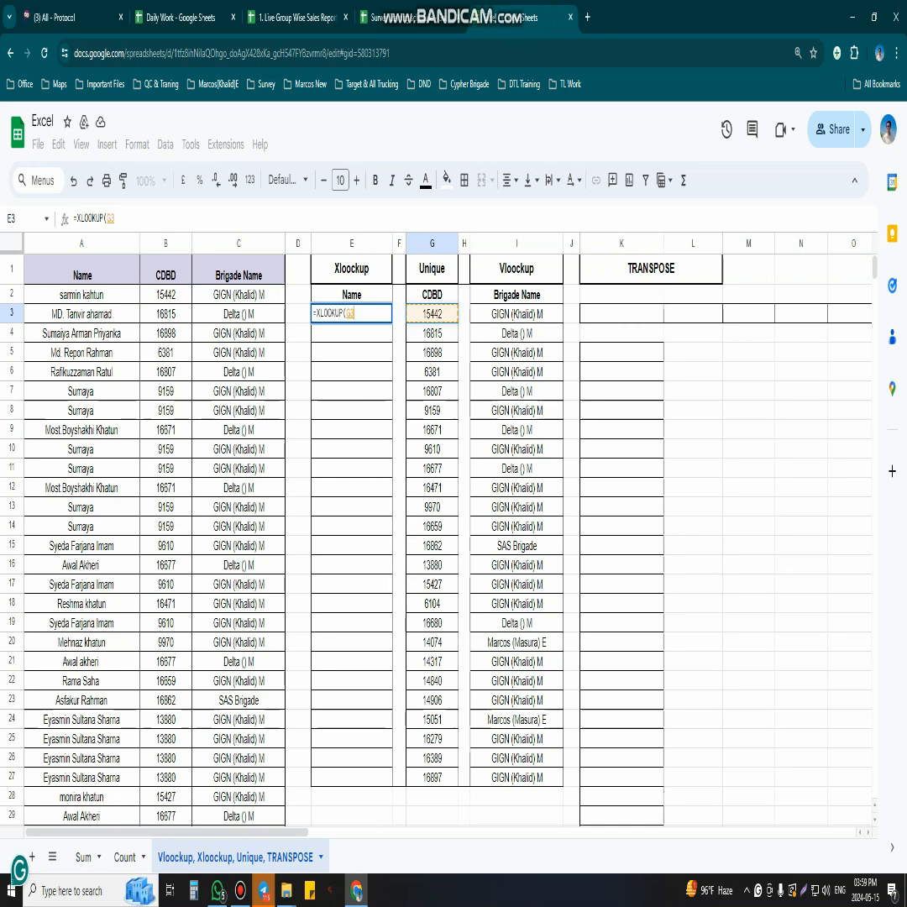
pyautogui.write(',')
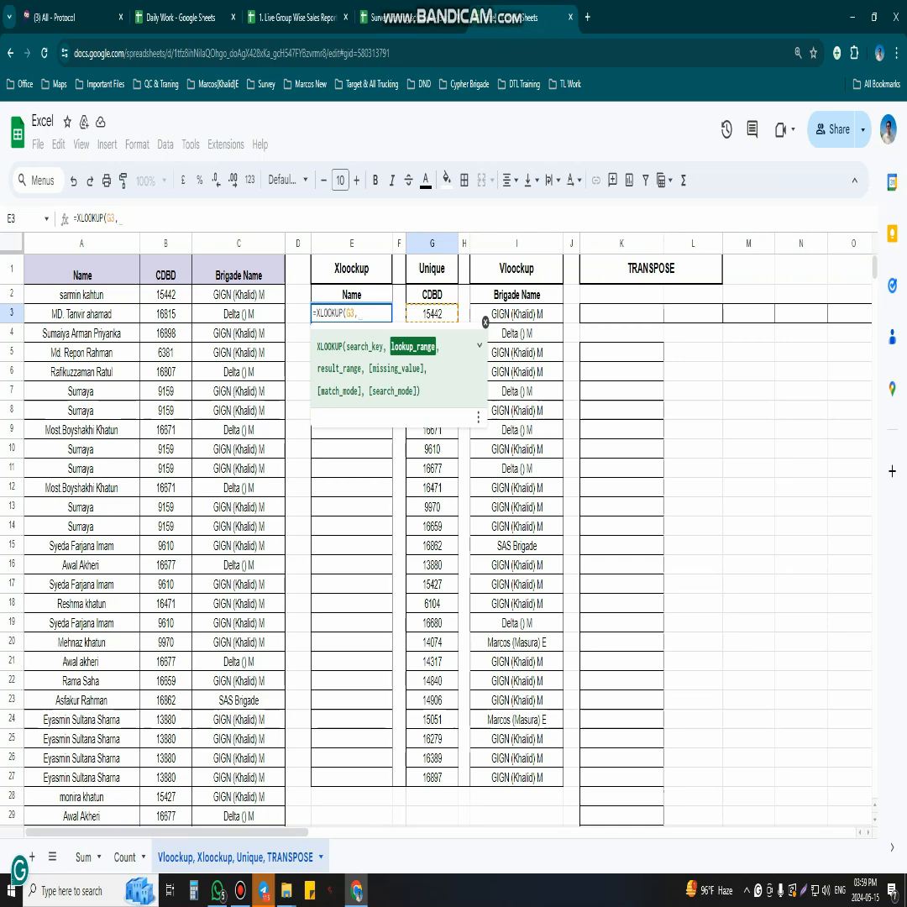
pyautogui.click(165, 244)
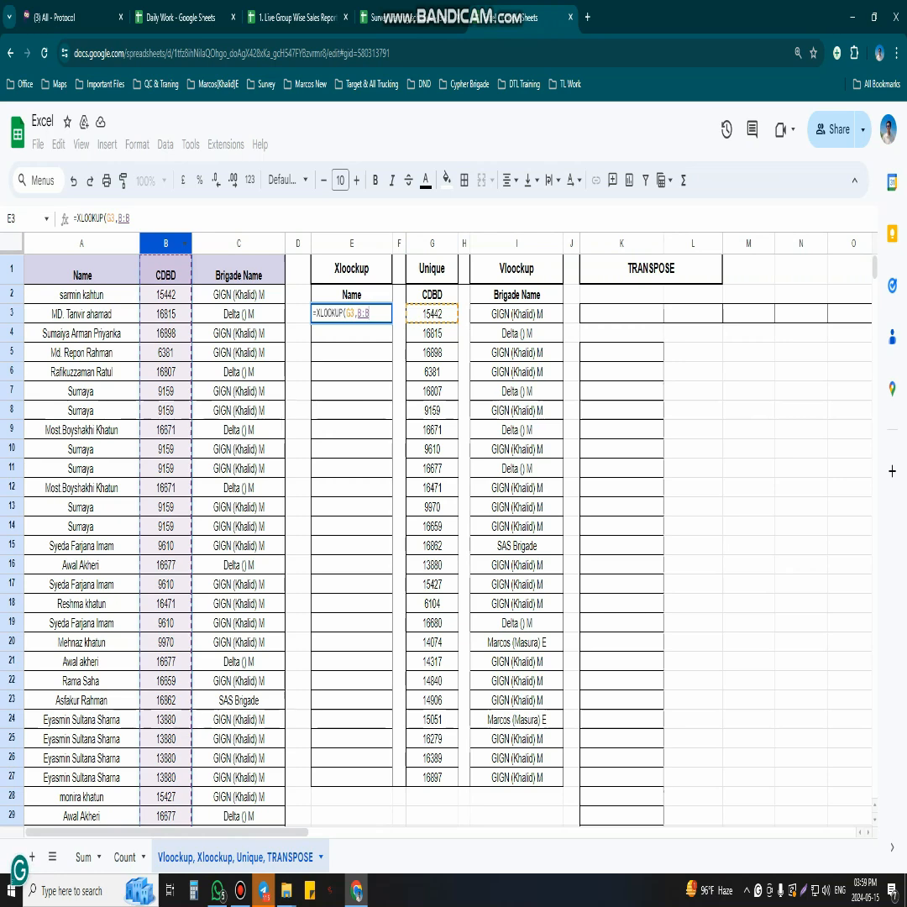
pyautogui.write(',')
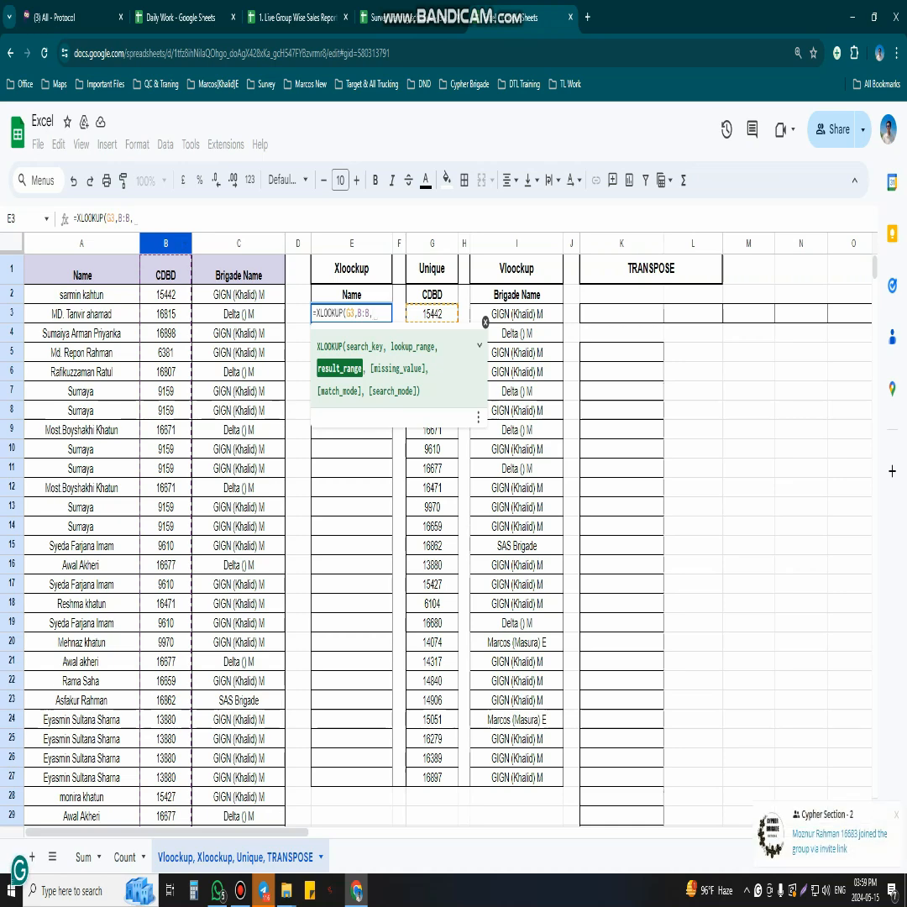
pyautogui.click(82, 244)
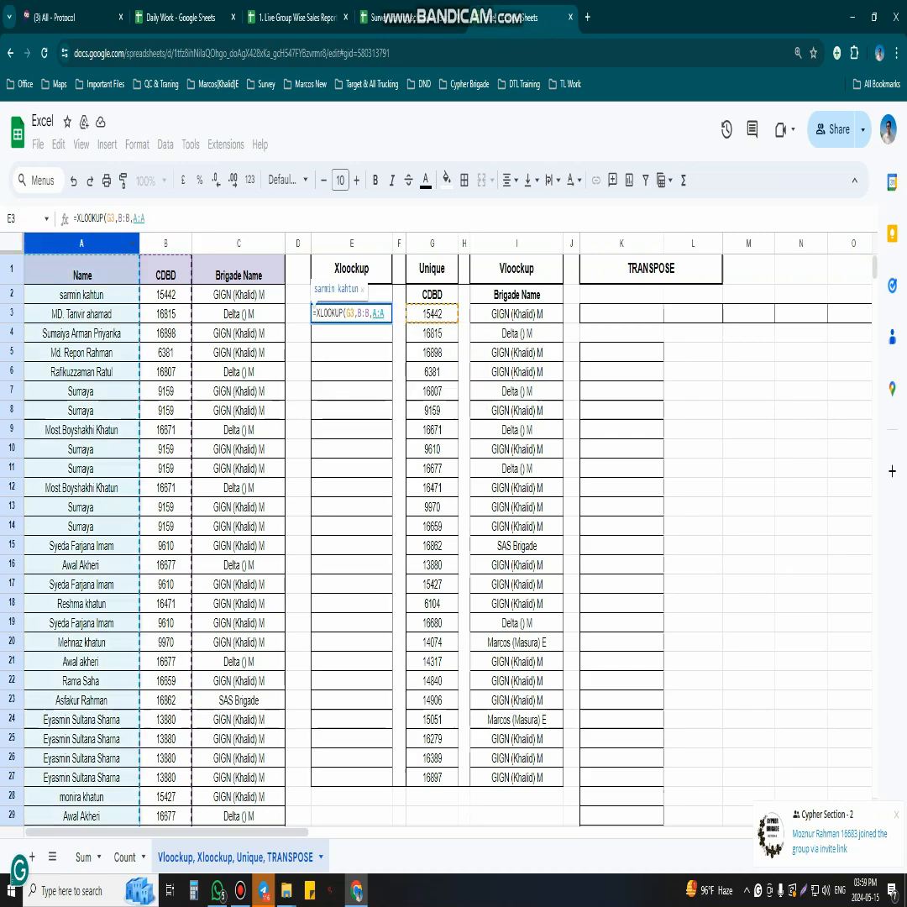
pyautogui.press('Return')
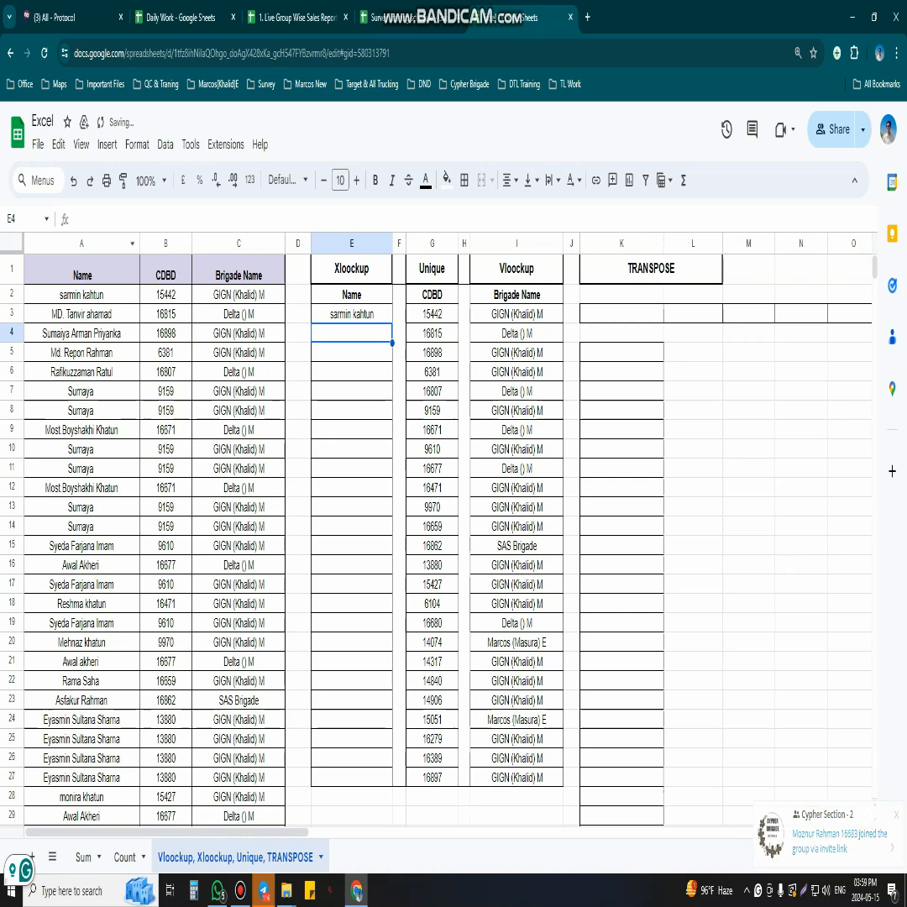
# - Fill the XLOOKUP formula from E3 down to E27
pyautogui.click(431, 314)
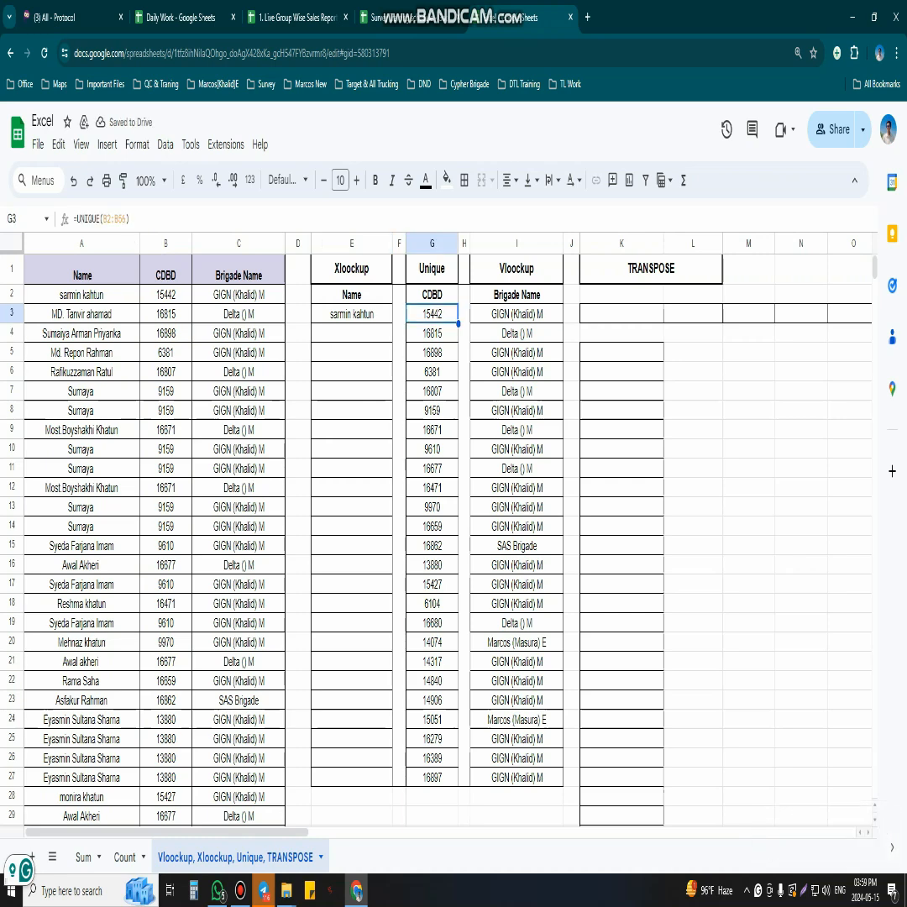
pyautogui.click(352, 314)
pyautogui.moveTo(392, 323); pyautogui.dragTo(392, 777)
# - Review the formulas in the Xlookup, Unique and Vlookup columns one cell at a time
pyautogui.click(352, 314)
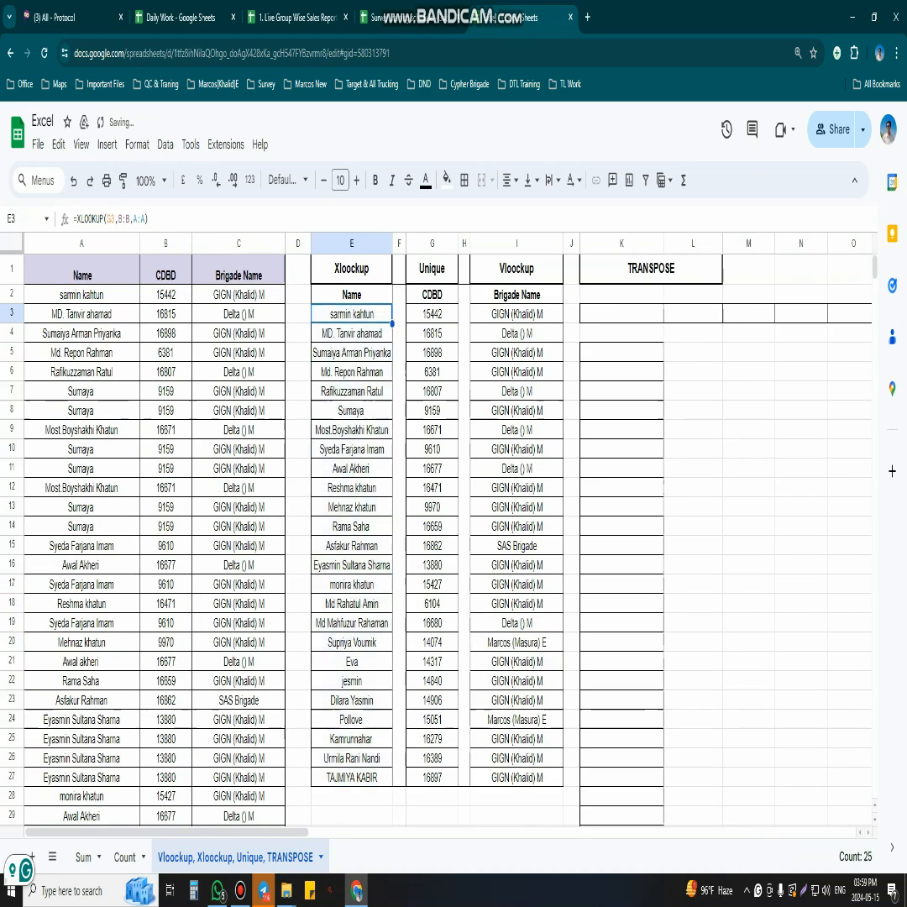
pyautogui.click(431, 314)
pyautogui.click(432, 392)
pyautogui.click(431, 314)
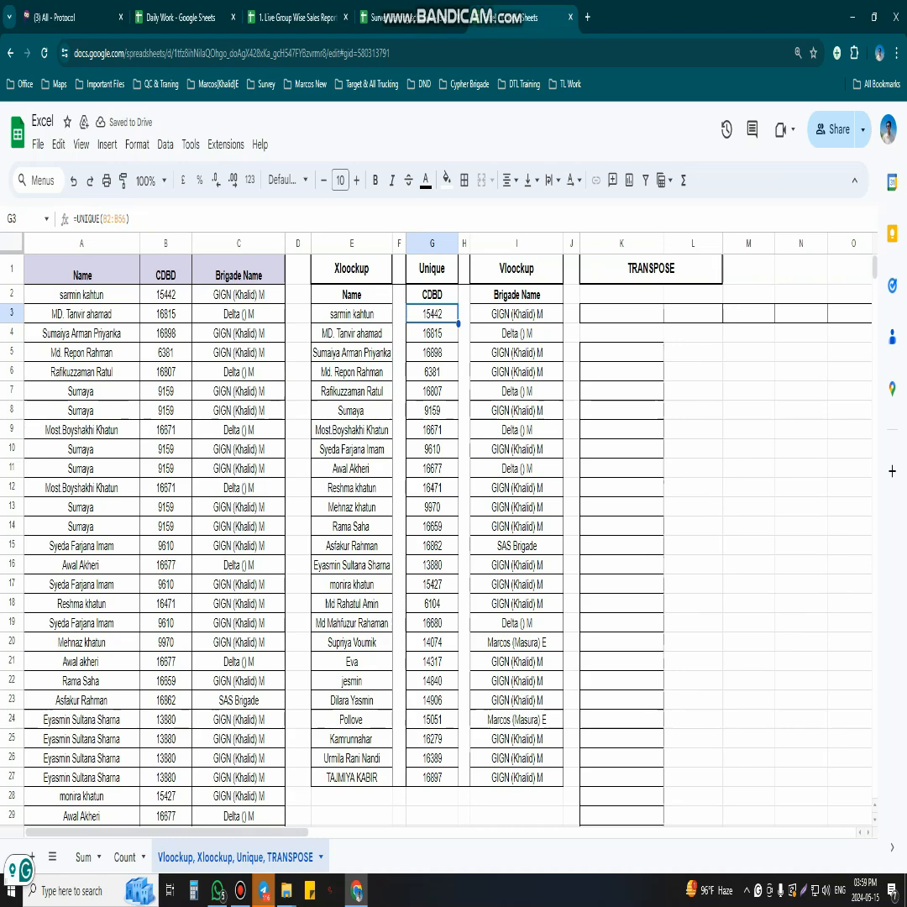
pyautogui.click(516, 314)
pyautogui.click(352, 314)
pyautogui.click(399, 392)
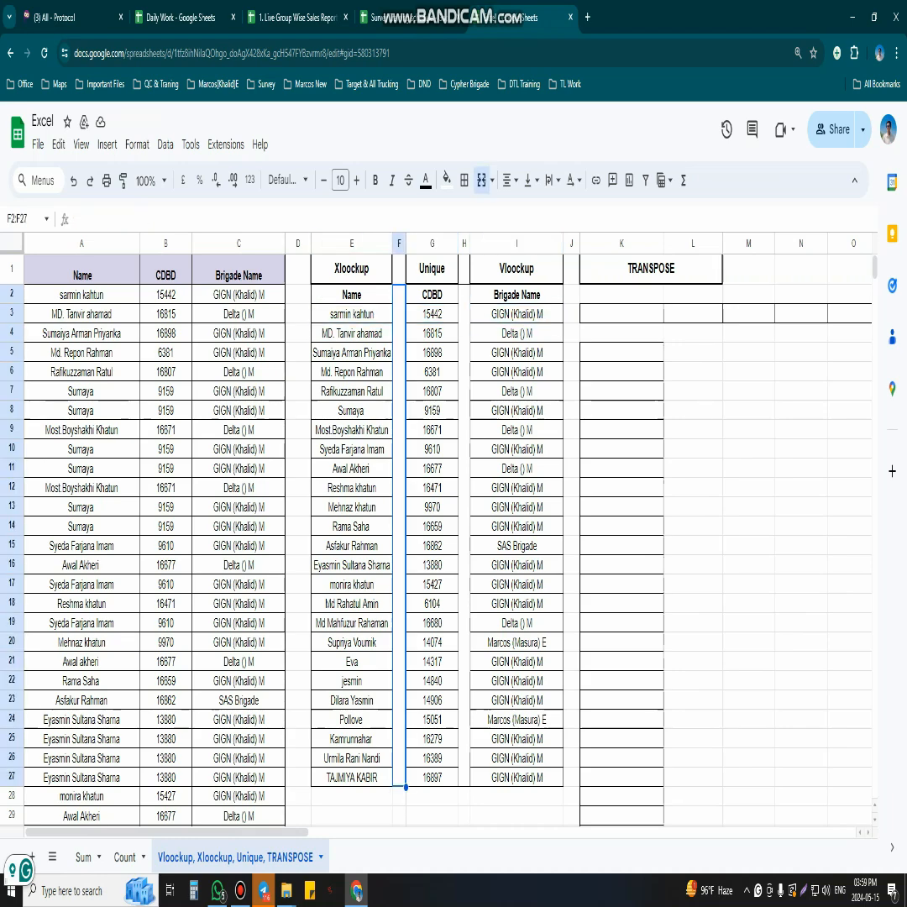
# - Examine the TRANSPOSE area, the Vlookup column range and the row and column cells reserved for transposed output
pyautogui.hscroll(8, 454, 529)
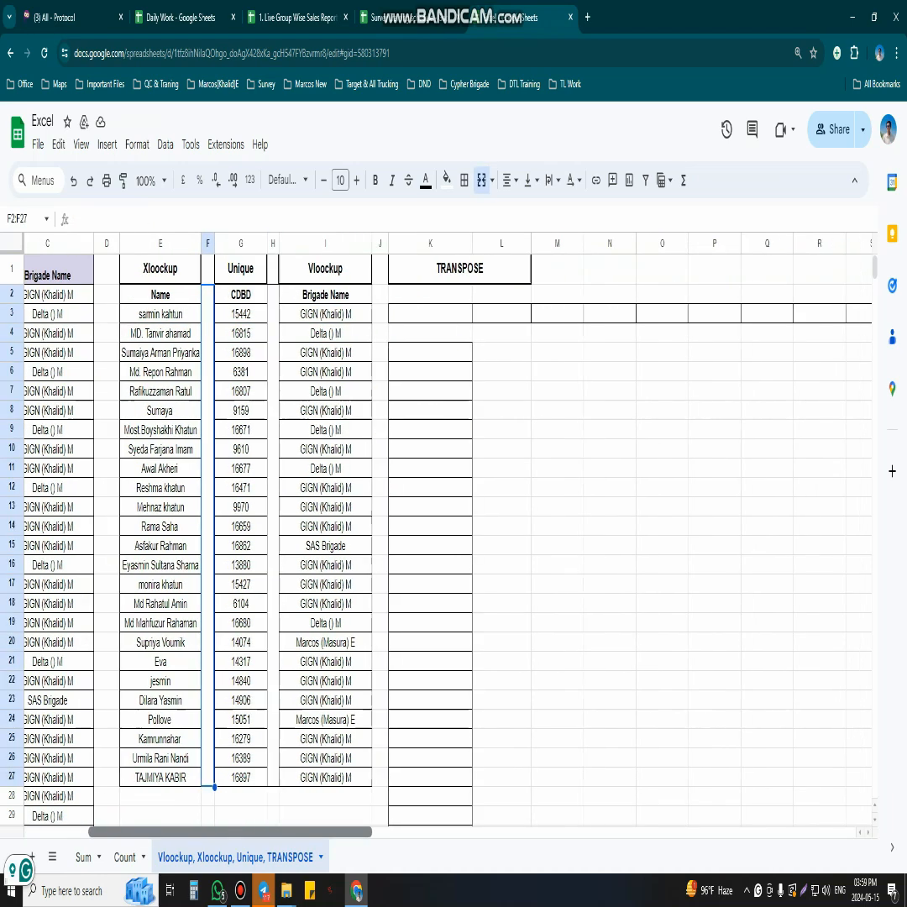
pyautogui.hscroll(-2, 445, 529)
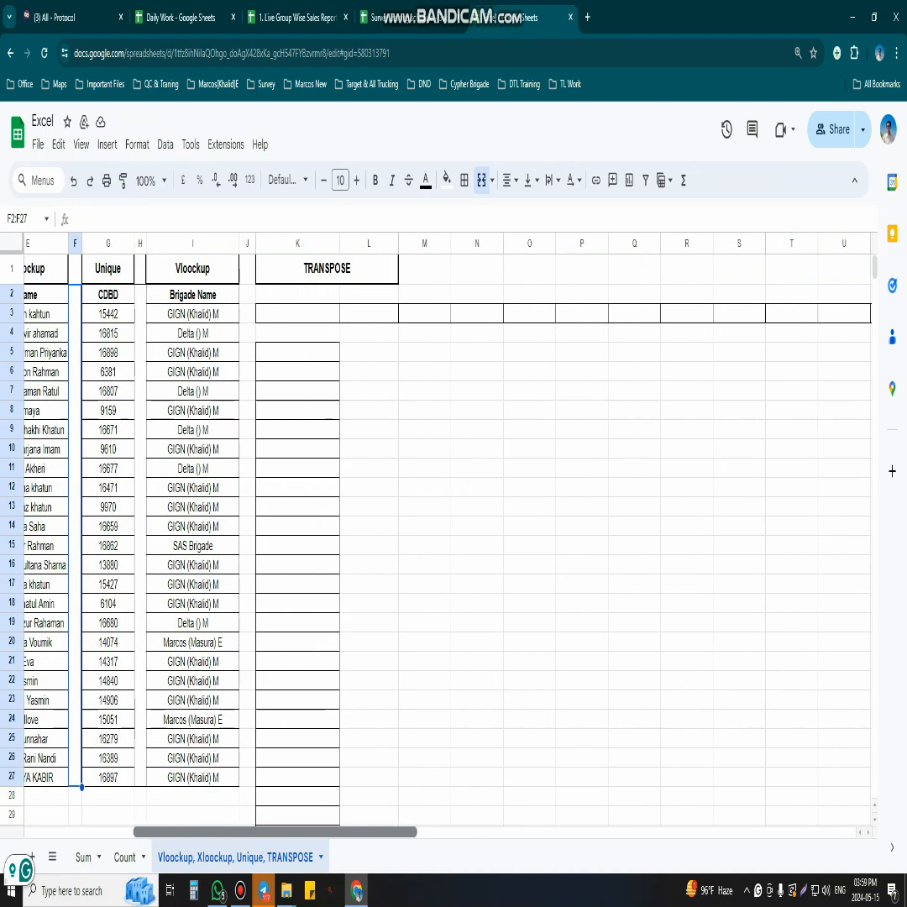
pyautogui.click(326, 269)
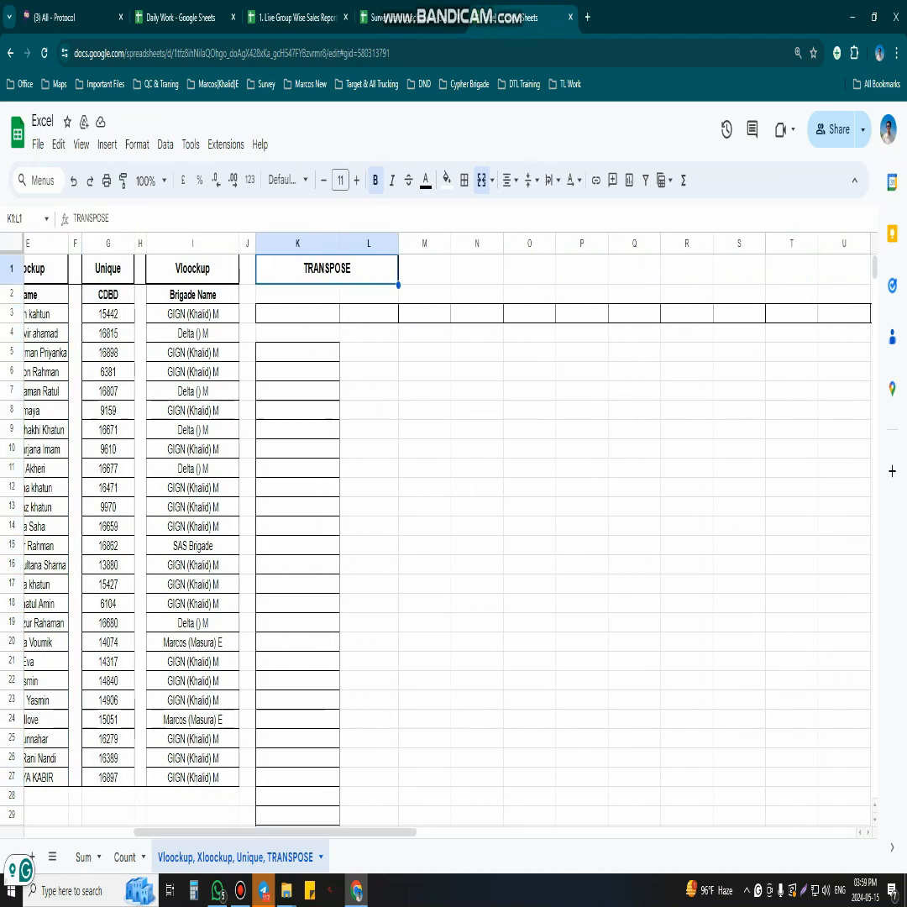
pyautogui.click(896, 814)
pyautogui.click(529, 623)
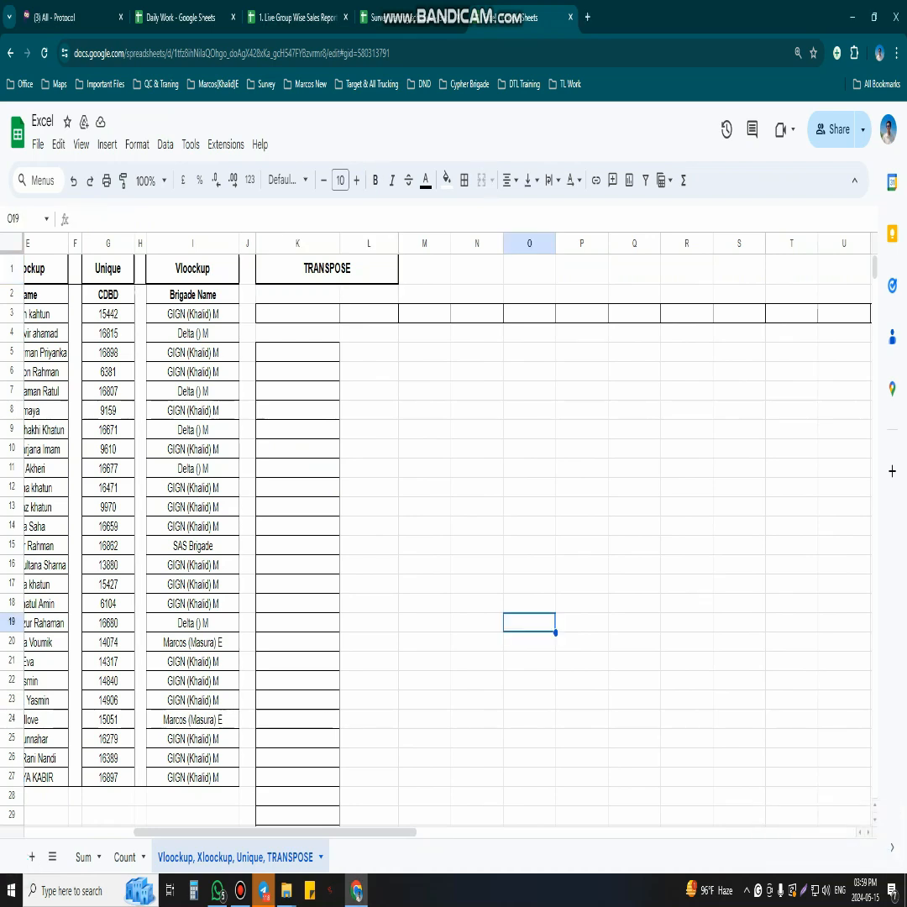
pyautogui.moveTo(192, 295); pyautogui.dragTo(192, 778)
pyautogui.moveTo(298, 313); pyautogui.dragTo(844, 313)
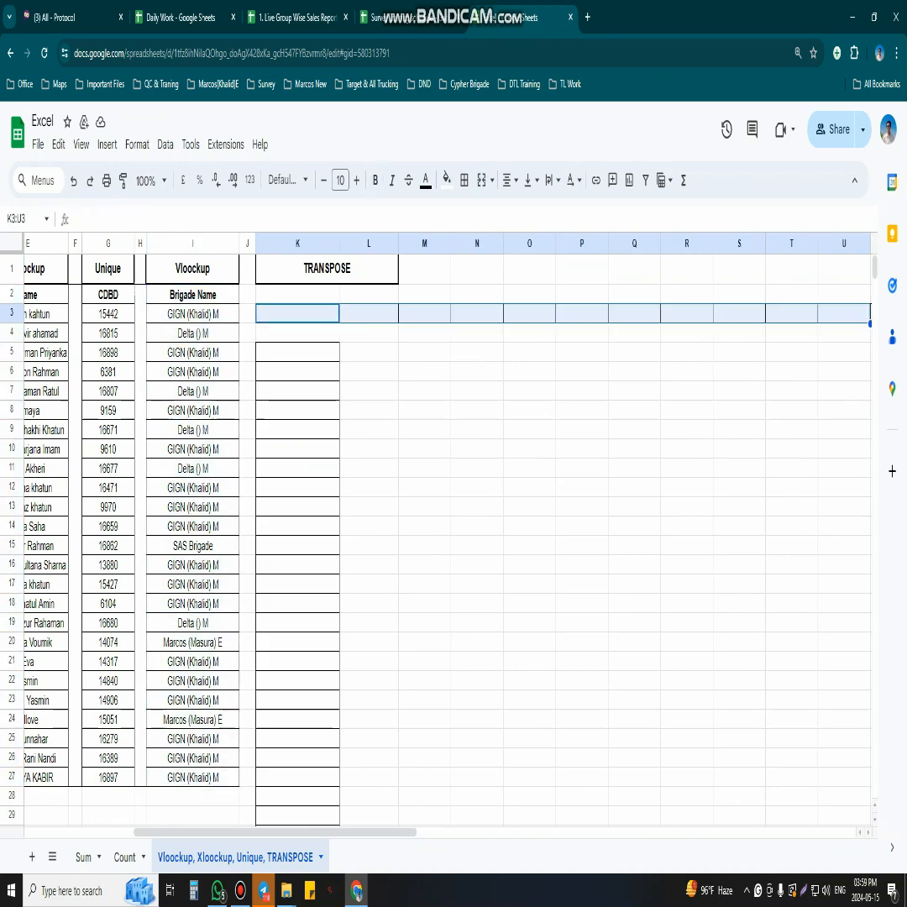
pyautogui.click(633, 468)
pyautogui.moveTo(298, 313); pyautogui.dragTo(844, 313)
pyautogui.moveTo(298, 353); pyautogui.dragTo(298, 815)
pyautogui.click(529, 661)
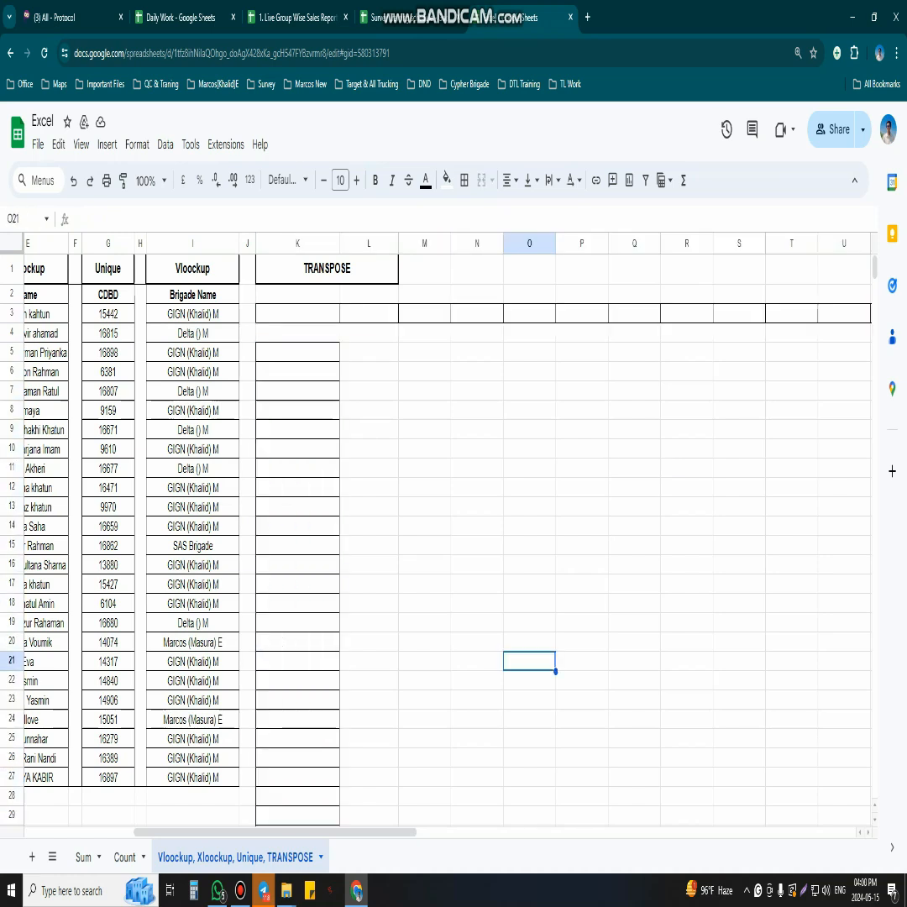
# - Enter =TRANSPOSE(I1:I27) in K3 to spread the Vlookup column across row 3
pyautogui.click(297, 313)
pyautogui.write('=te')
pyautogui.press('BackSpace')
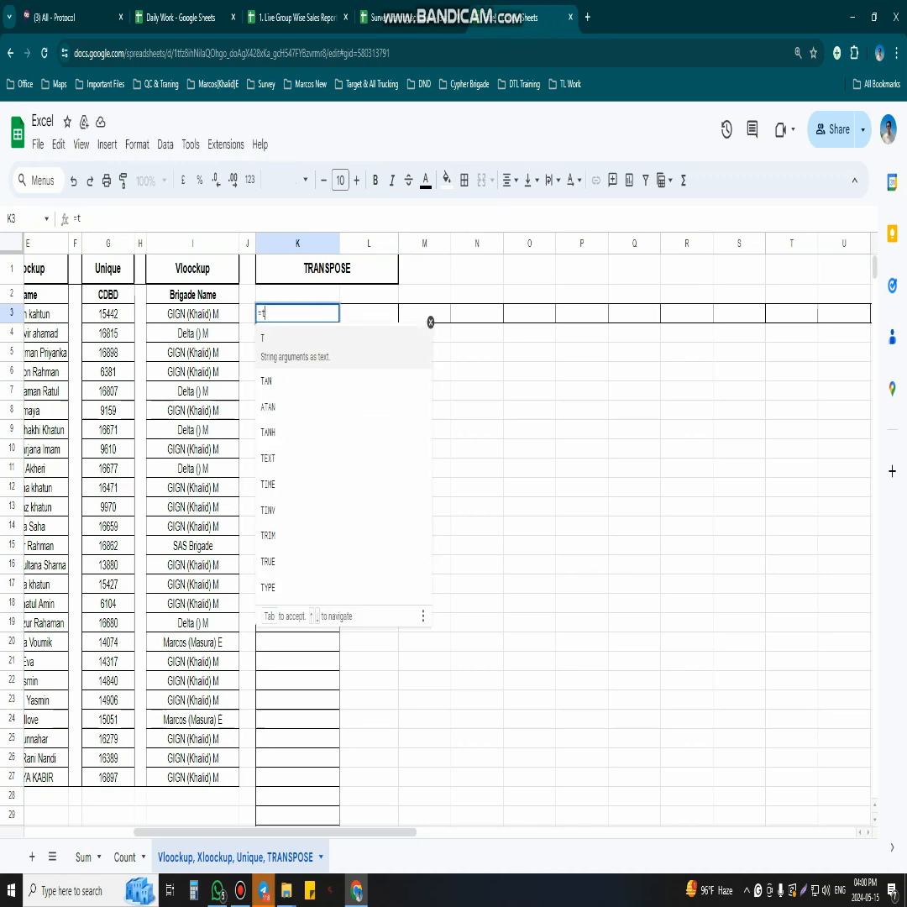
pyautogui.write('ra')
pyautogui.press('Tab')
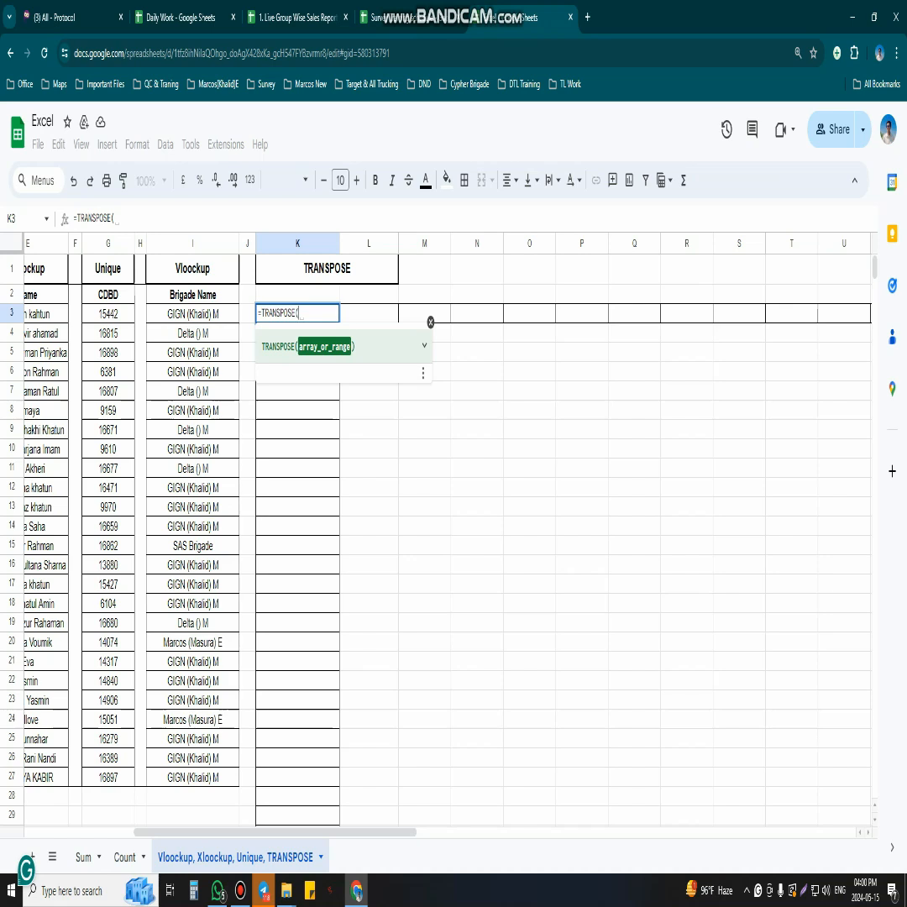
pyautogui.click(193, 268)
pyautogui.moveTo(193, 269); pyautogui.dragTo(192, 777)
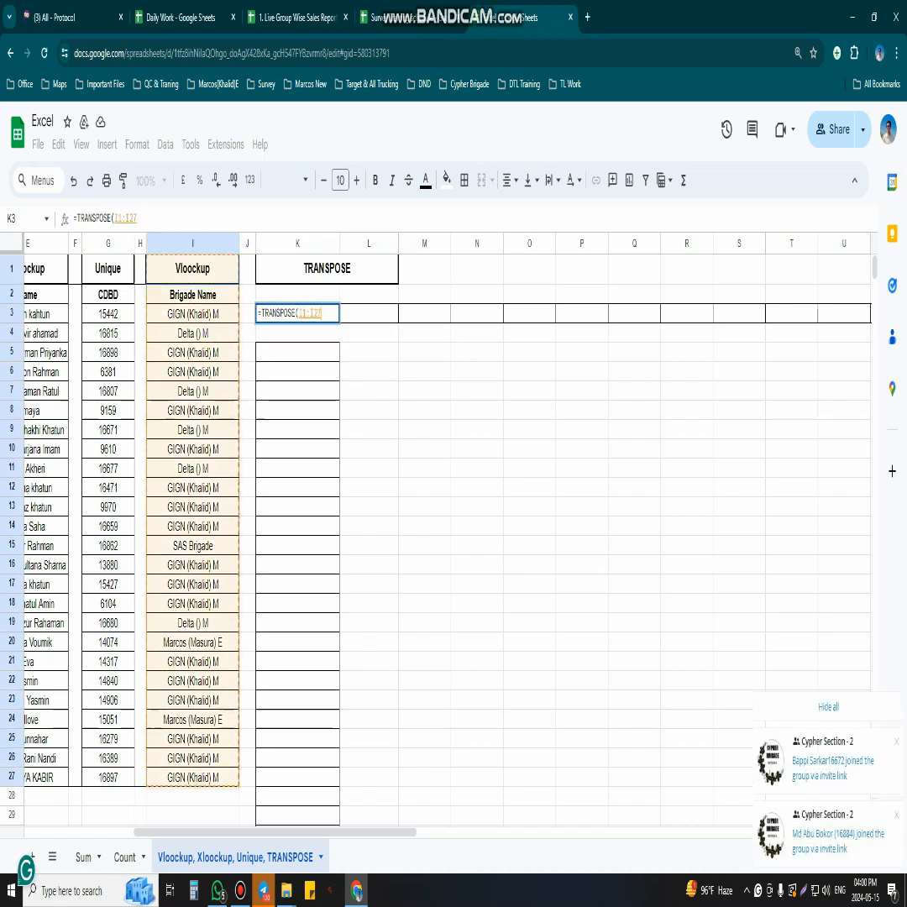
pyautogui.press('Return')
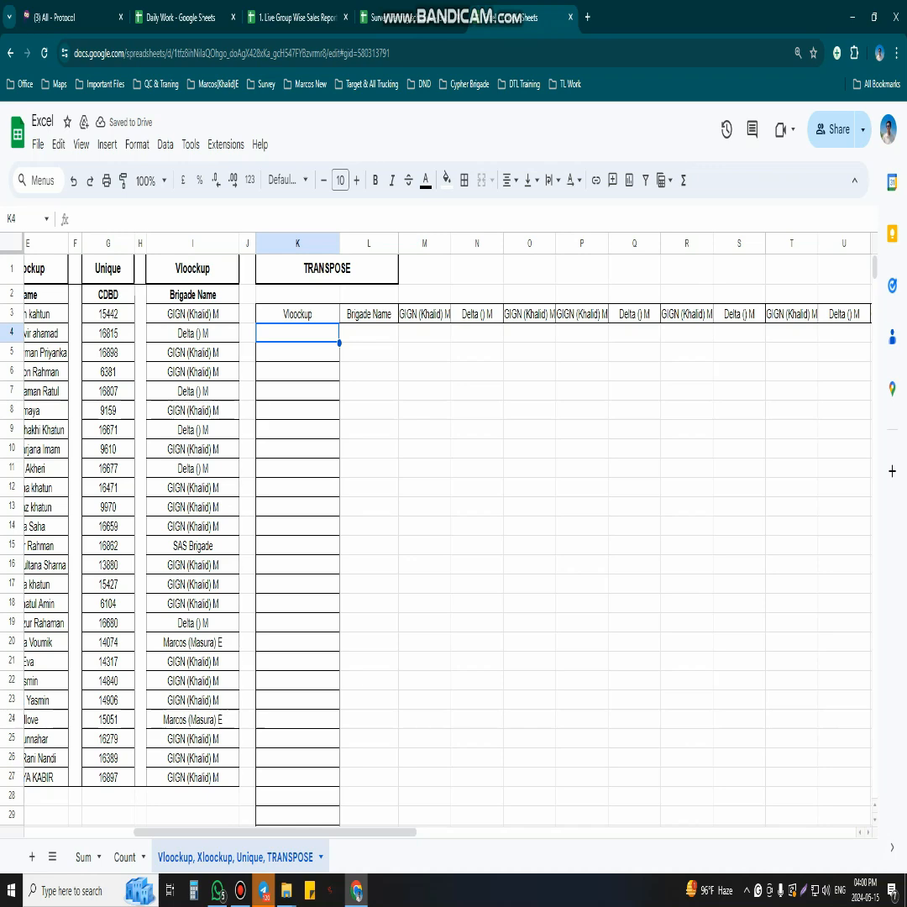
# - Enter =TRANSPOSE(K3:AK3) in K5 to turn the transposed row back into a column
pyautogui.click(297, 314)
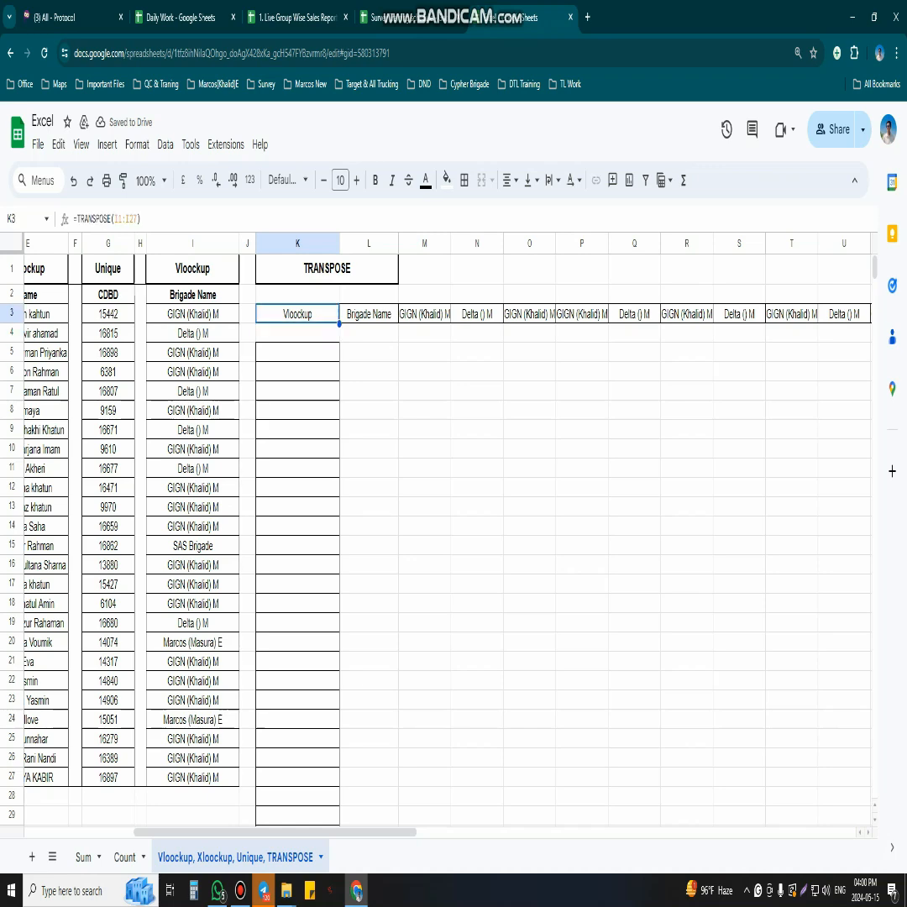
pyautogui.moveTo(274, 832); pyautogui.dragTo(241, 832)
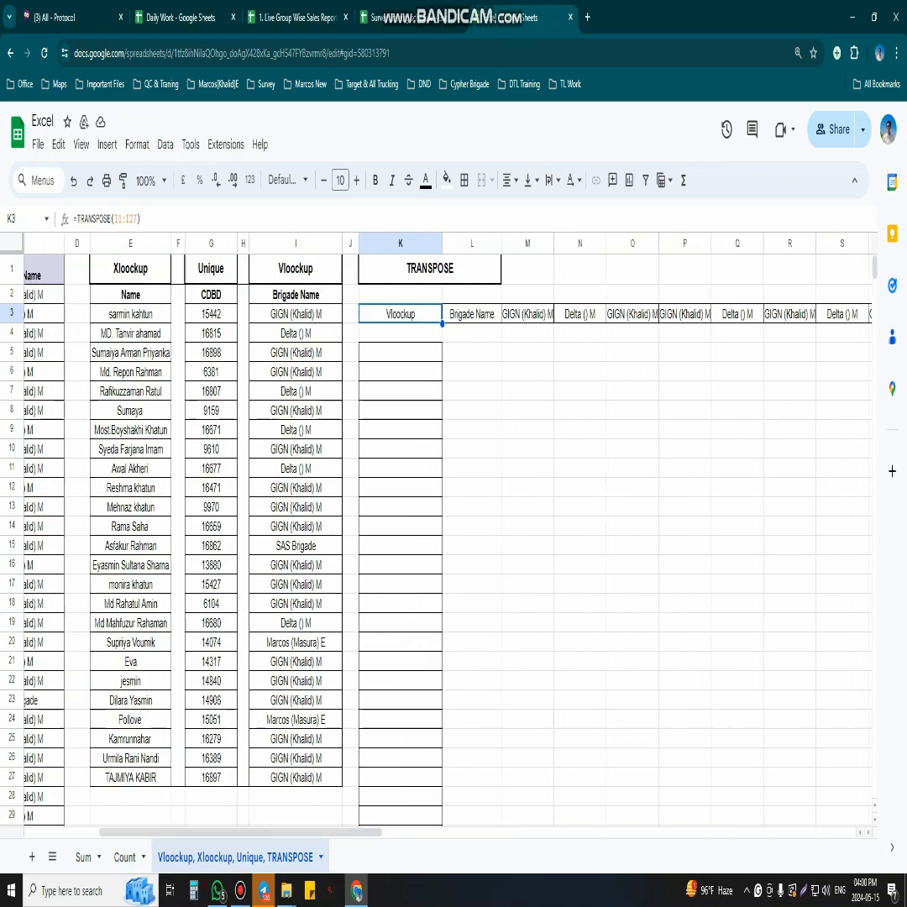
pyautogui.click(401, 352)
pyautogui.write('=')
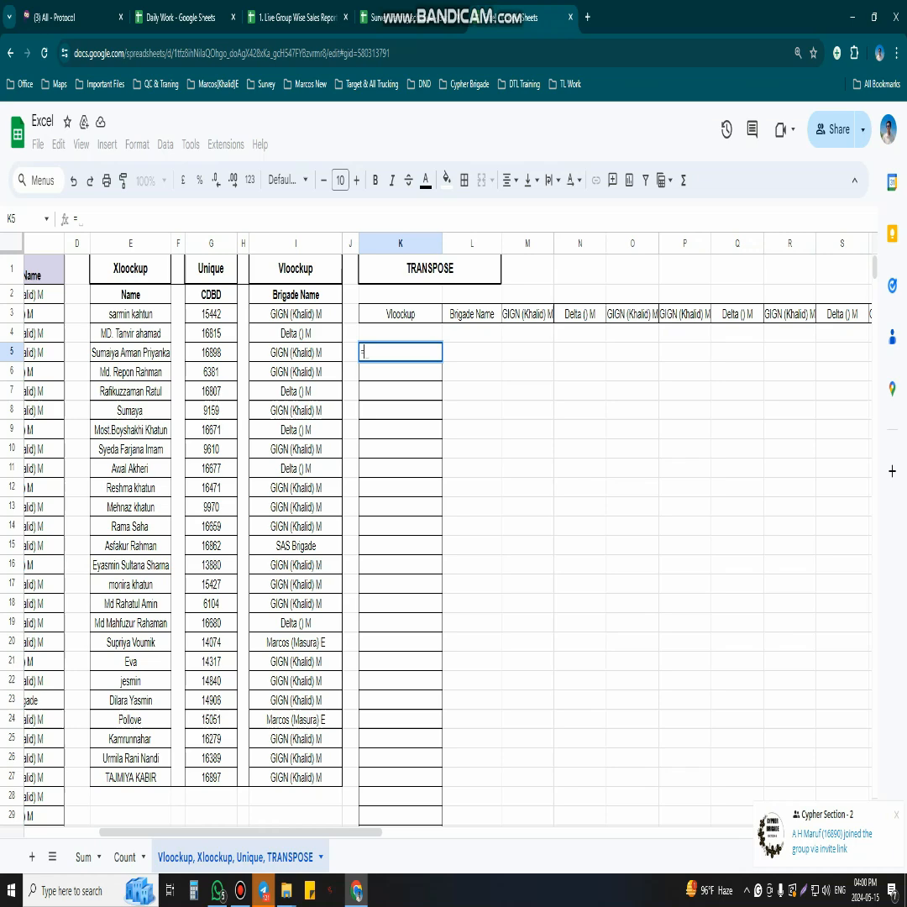
pyautogui.write('tra')
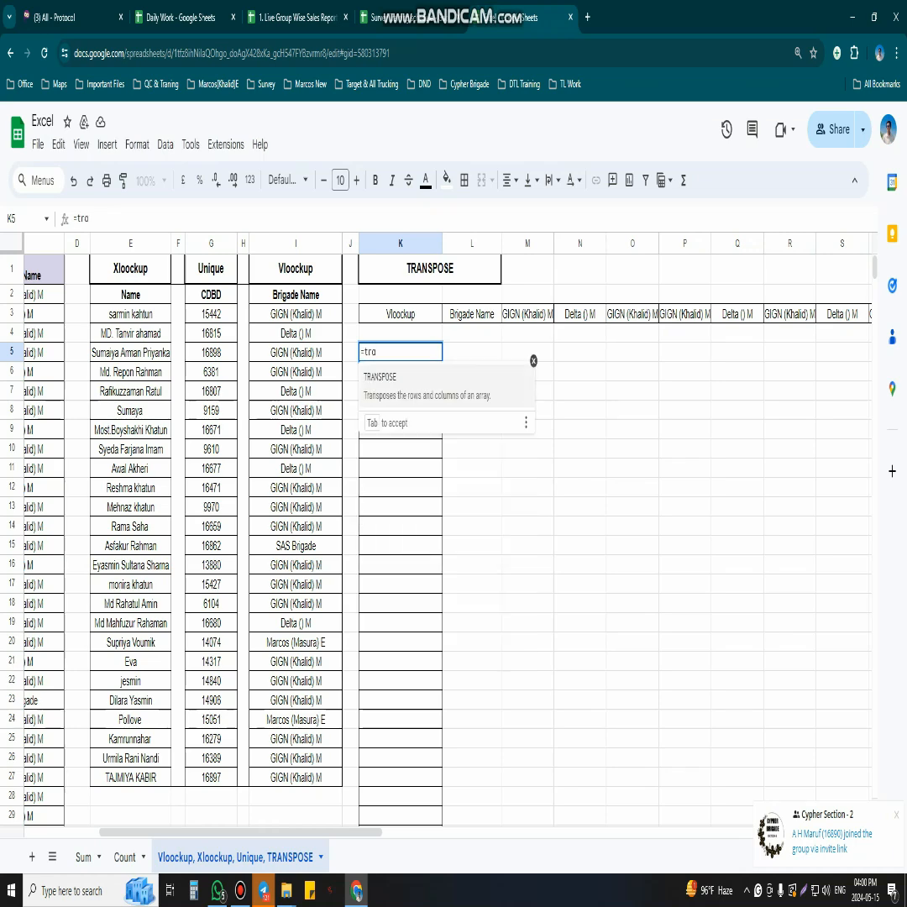
pyautogui.press('Tab')
pyautogui.moveTo(401, 314); pyautogui.dragTo(583, 314)
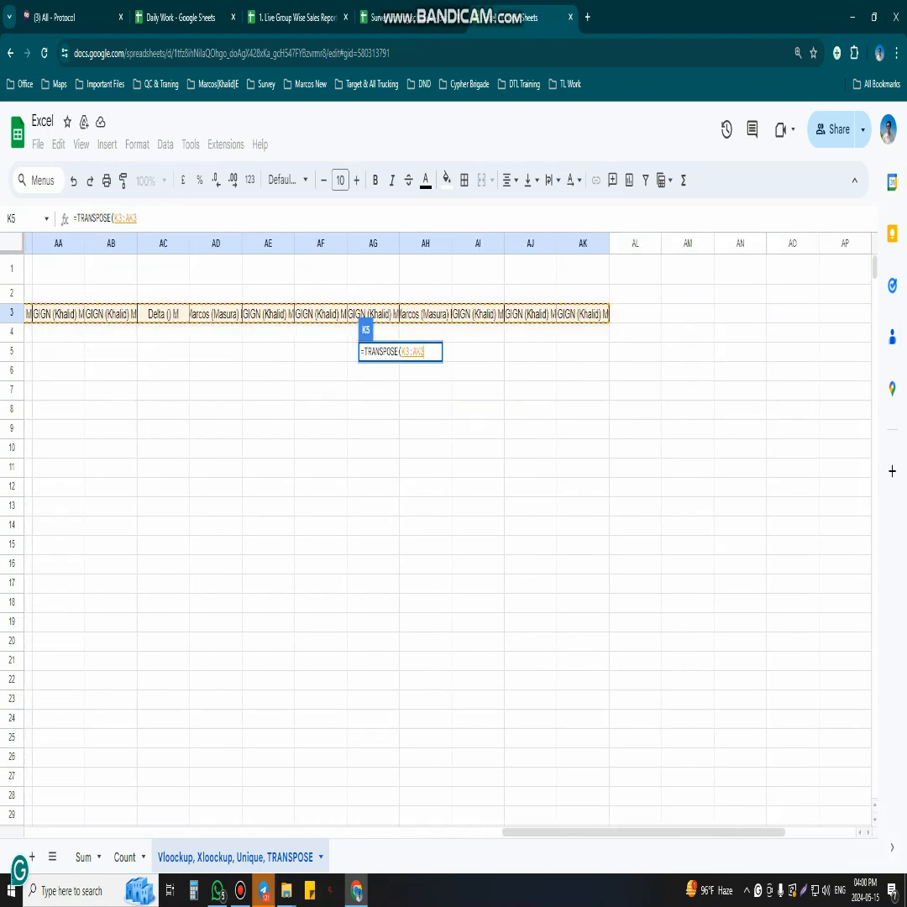
pyautogui.press('Return')
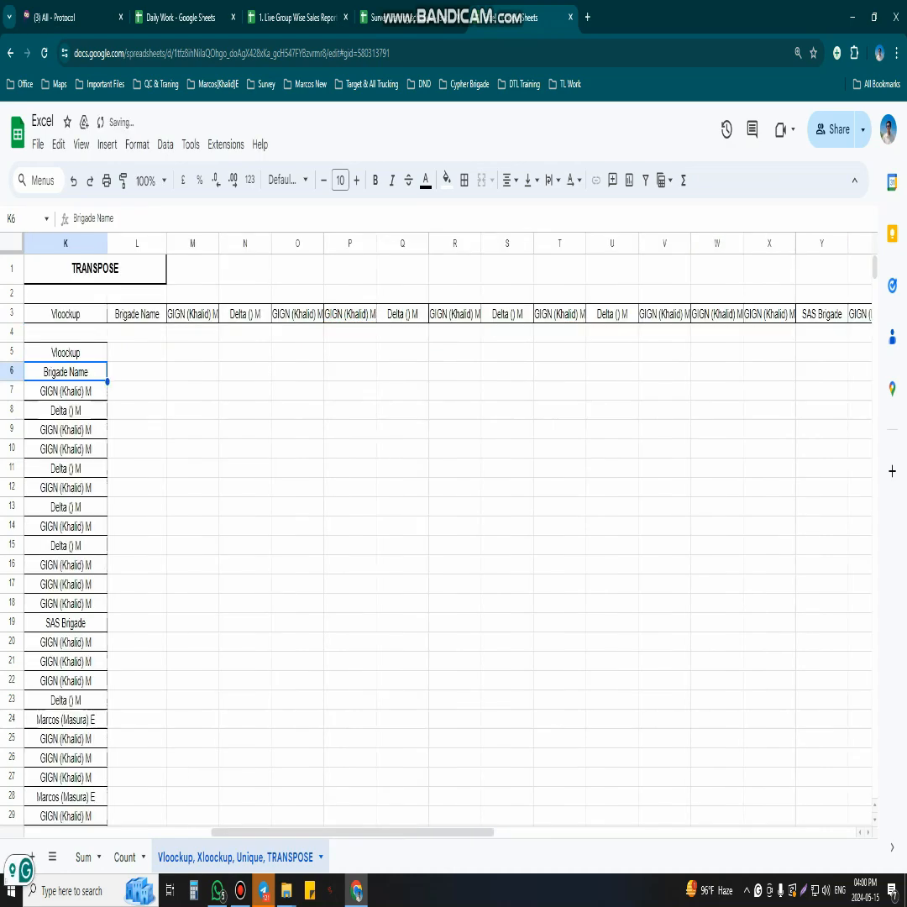
# - Review the vertical transposed results in column K alongside the other lookup columns
pyautogui.press('Up')
pyautogui.moveTo(353, 832); pyautogui.dragTo(265, 832)
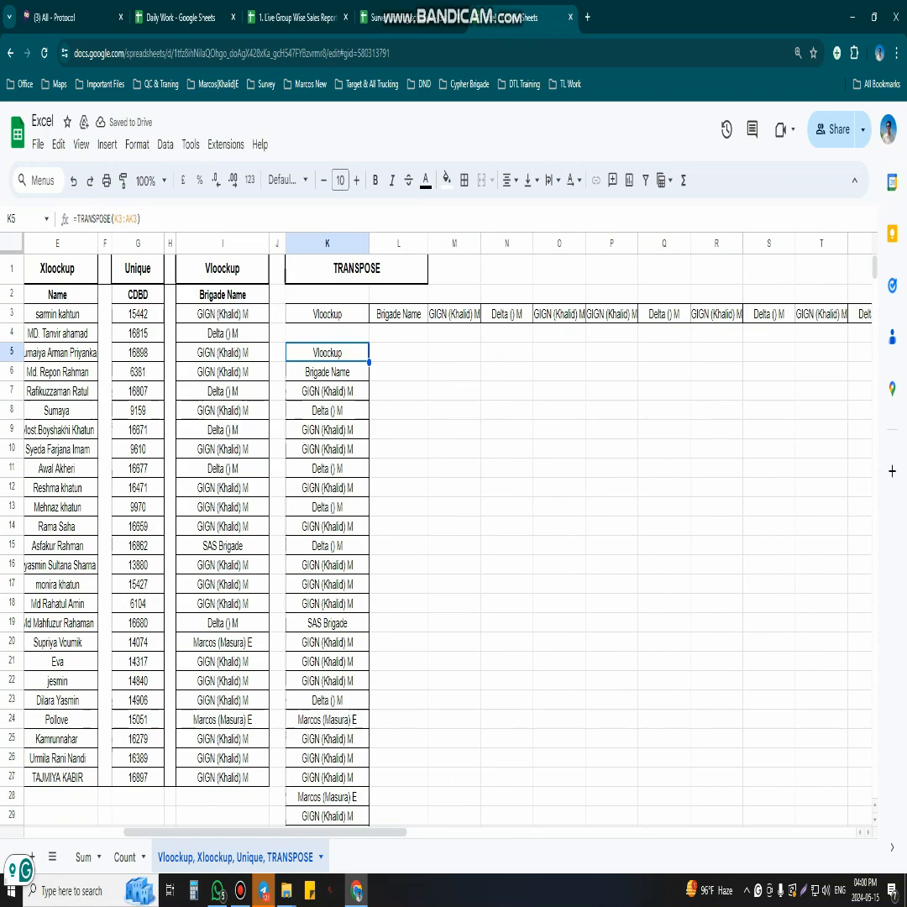
pyautogui.scroll(-5, 370, 537)
pyautogui.scroll(5, 370, 538)
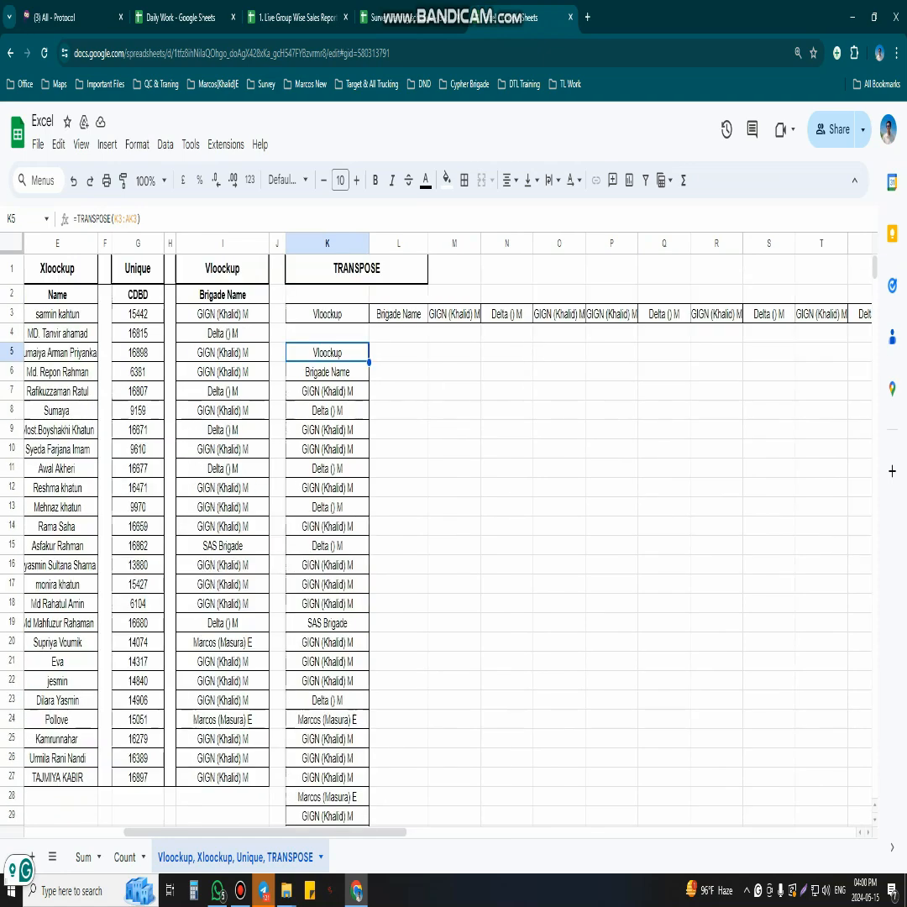
pyautogui.moveTo(264, 832); pyautogui.dragTo(194, 833)
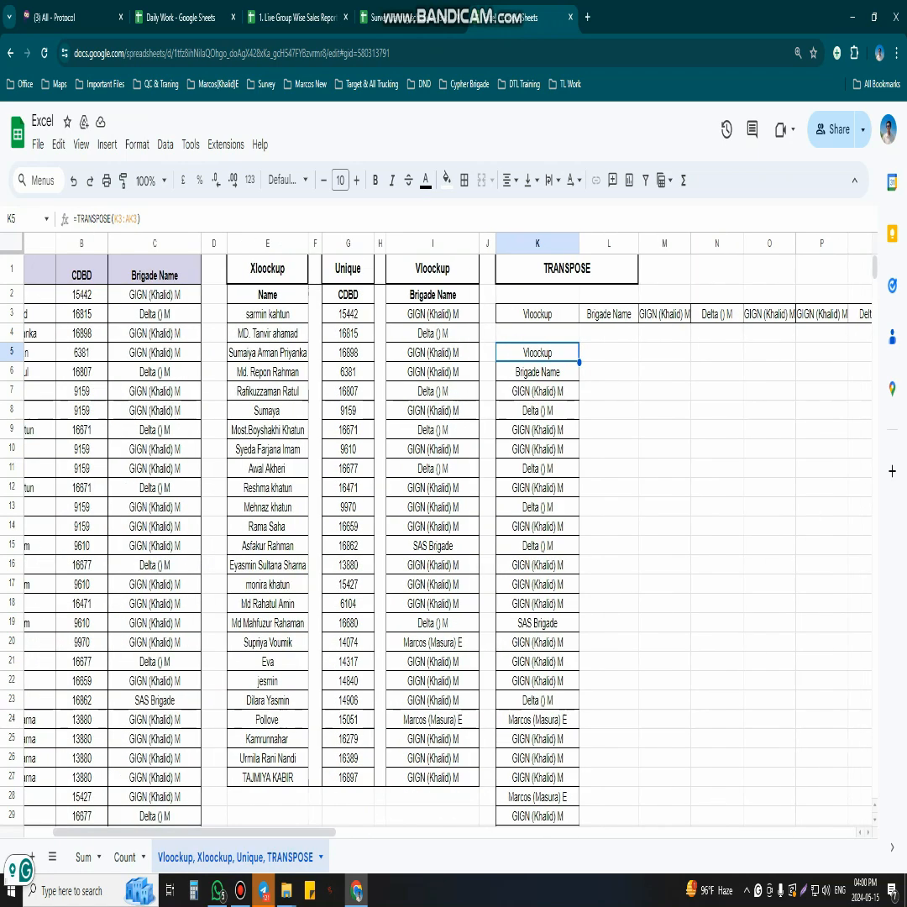
pyautogui.click(566, 269)
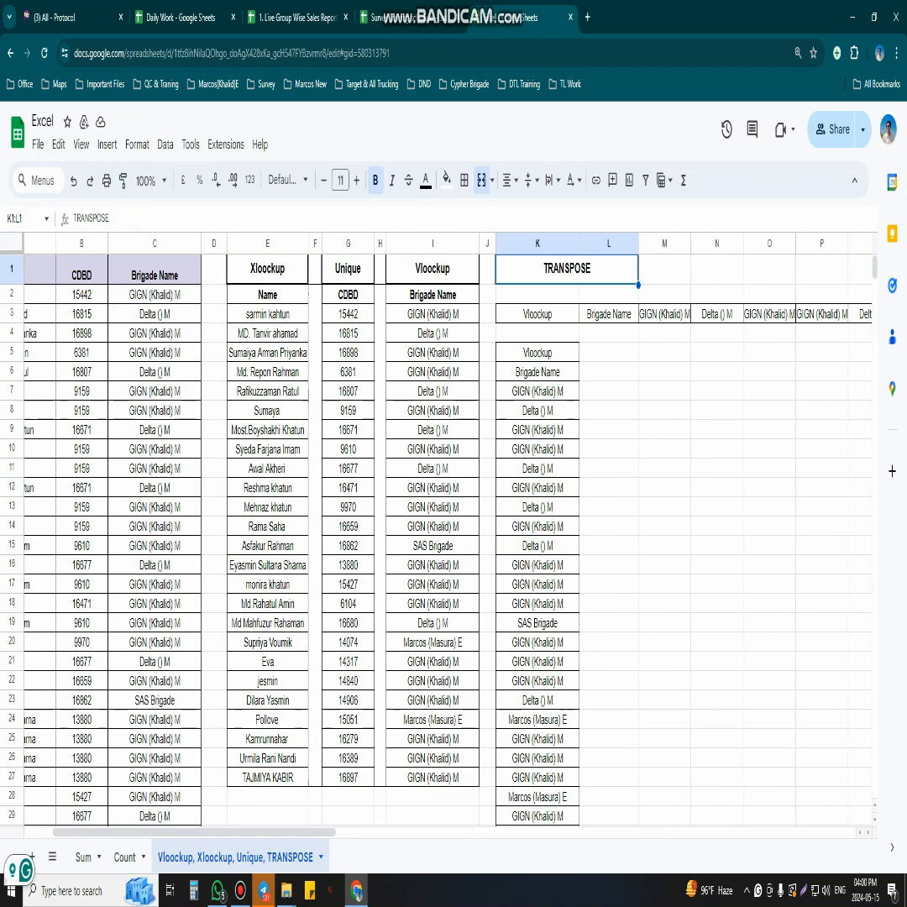
pyautogui.click(537, 353)
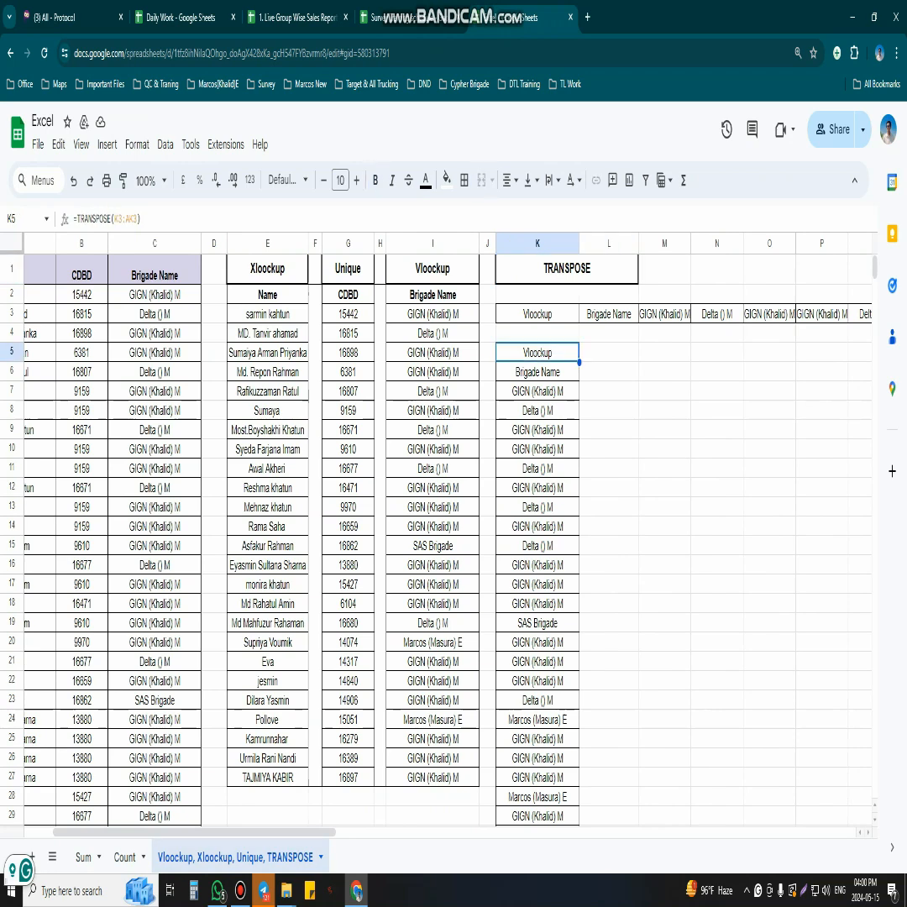
pyautogui.click(664, 662)
pyautogui.click(240, 890)
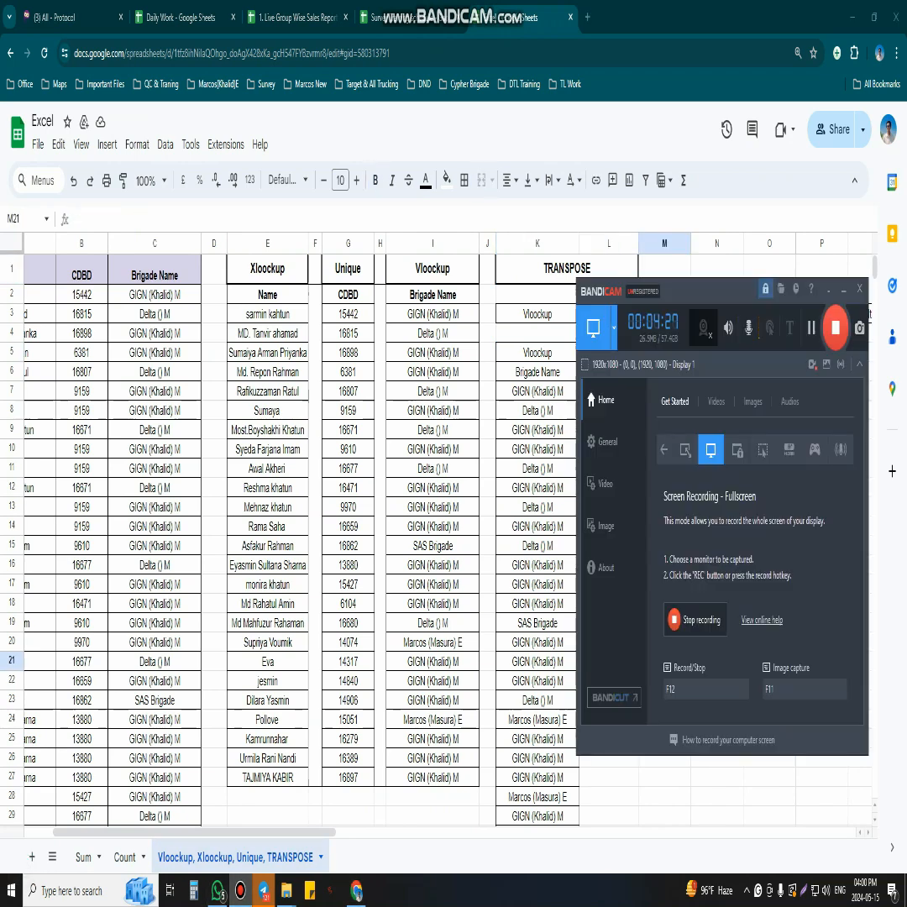